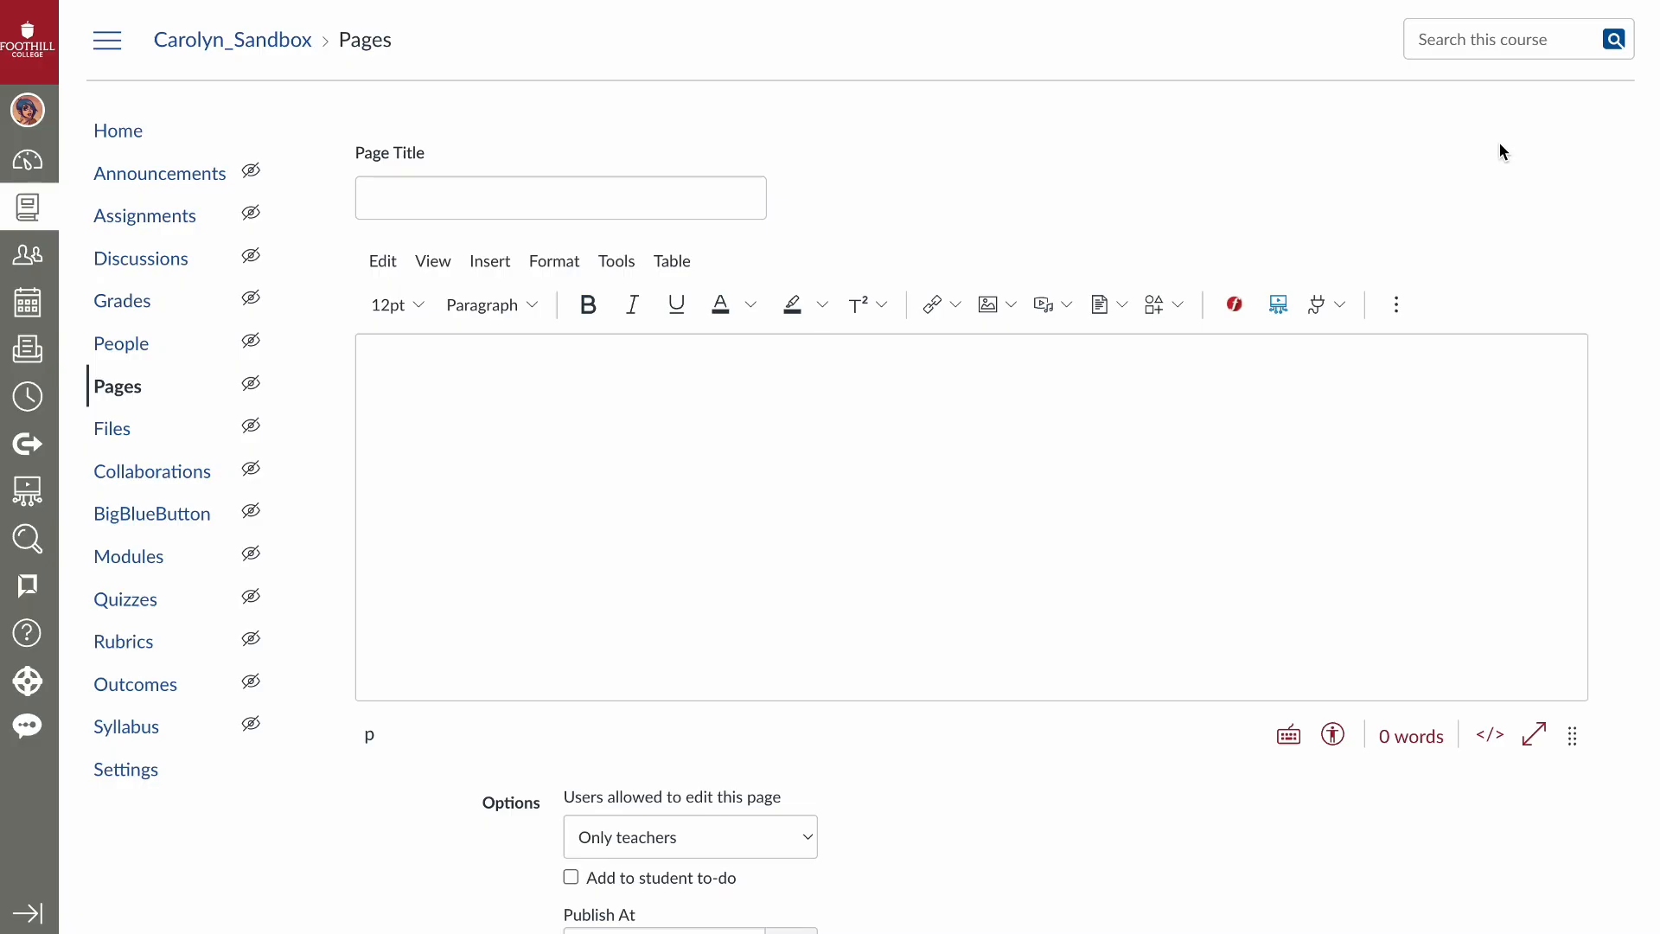
- Title the new page "My tab page" and switch its content editor to HTML view
left_click(706, 197)
type("My tab")
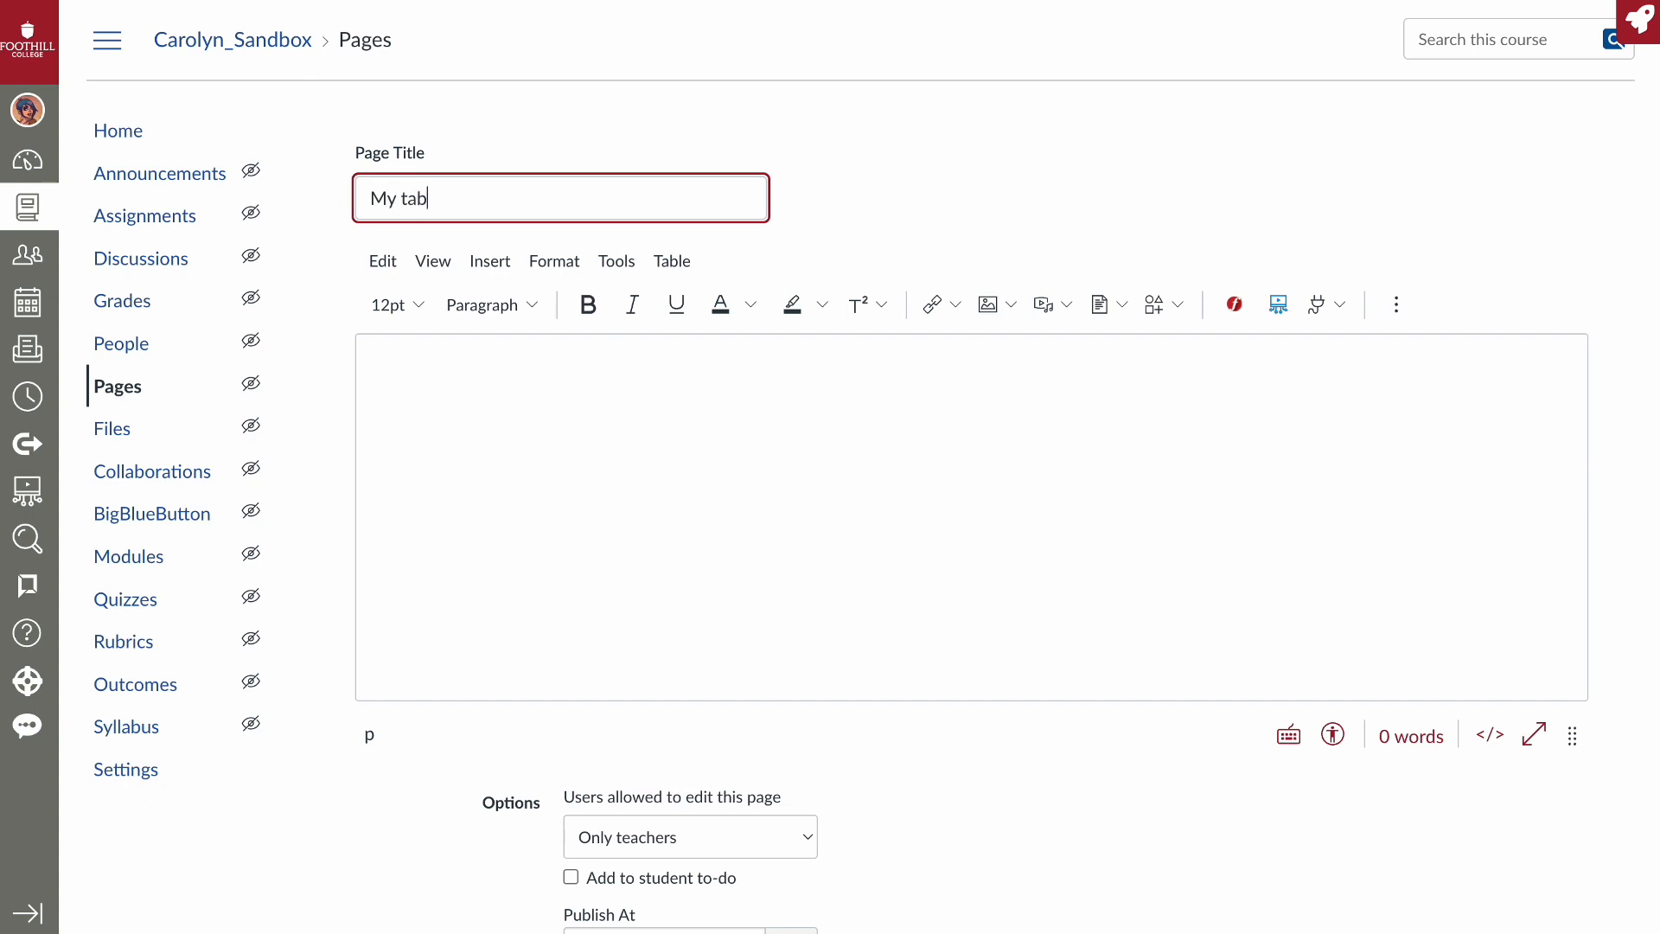
type(" page")
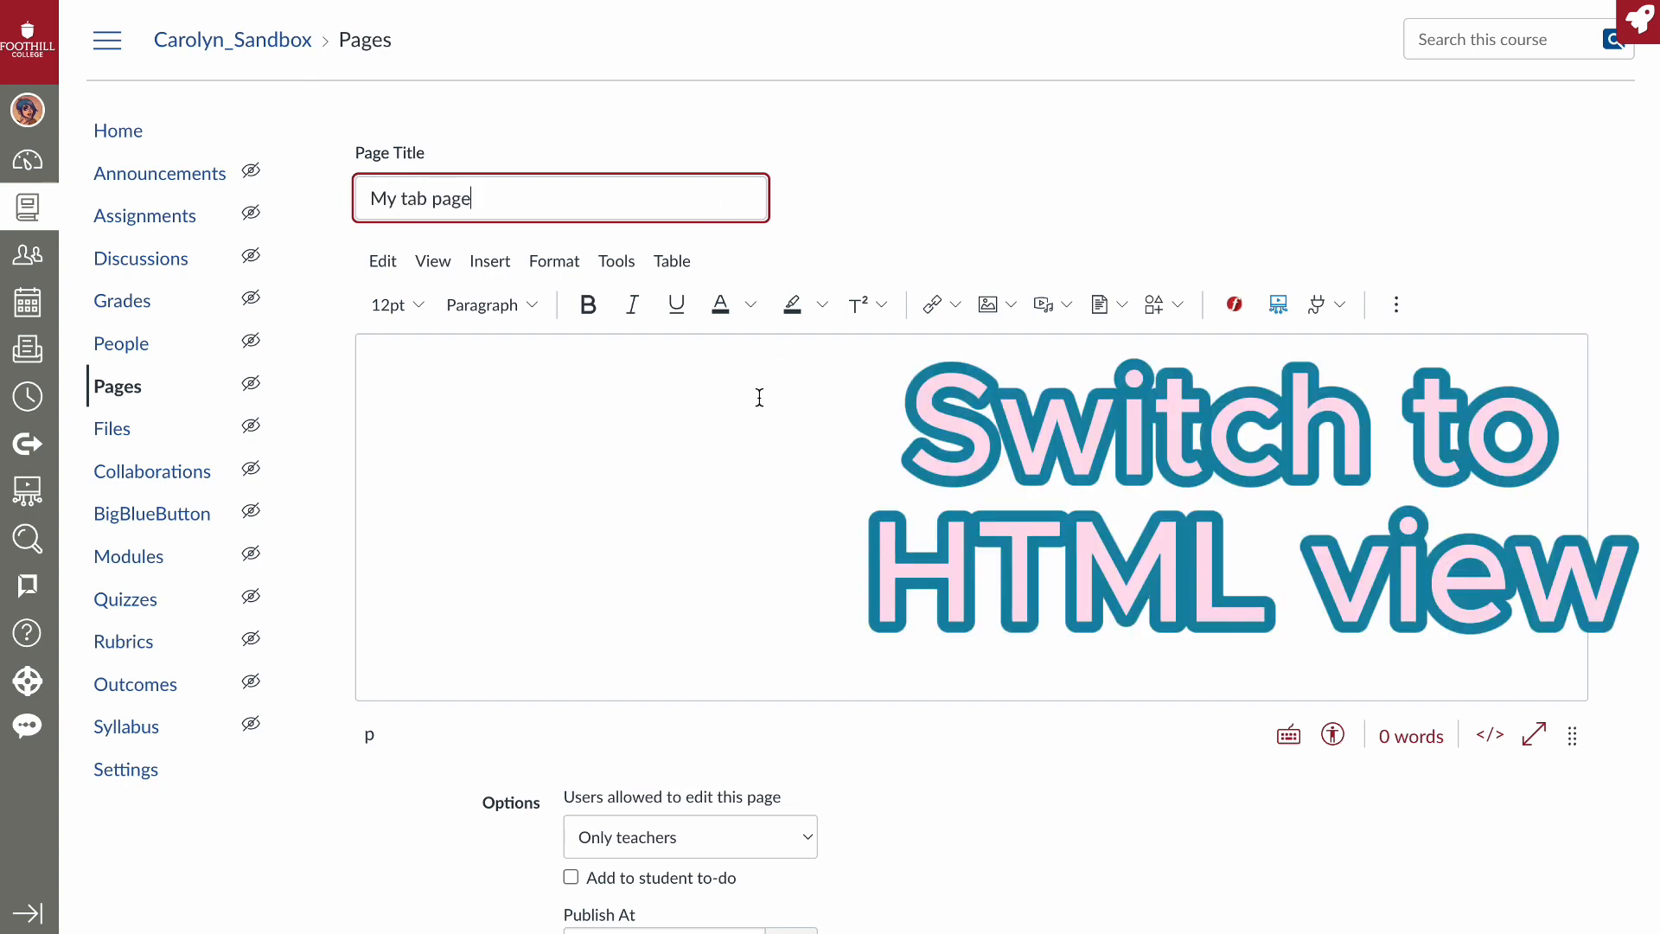
left_click(759, 397)
left_click(1492, 737)
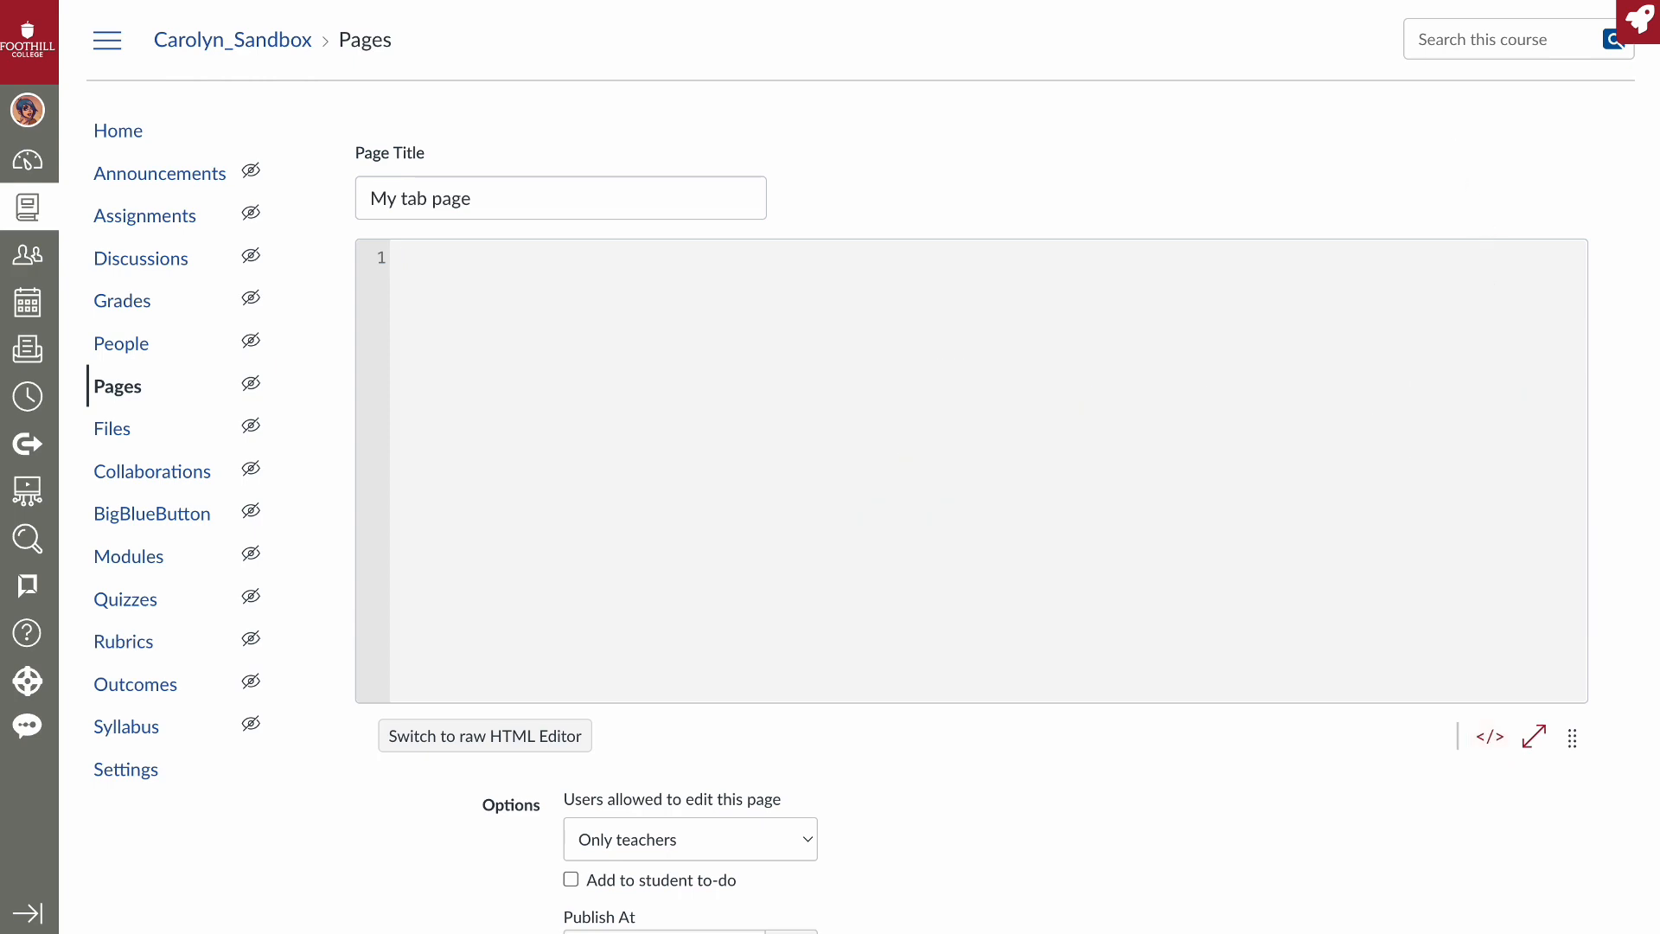
- Switch to the "set up tabs" Google Docs document and copy all of its tab code
key("ctrl+Tab")
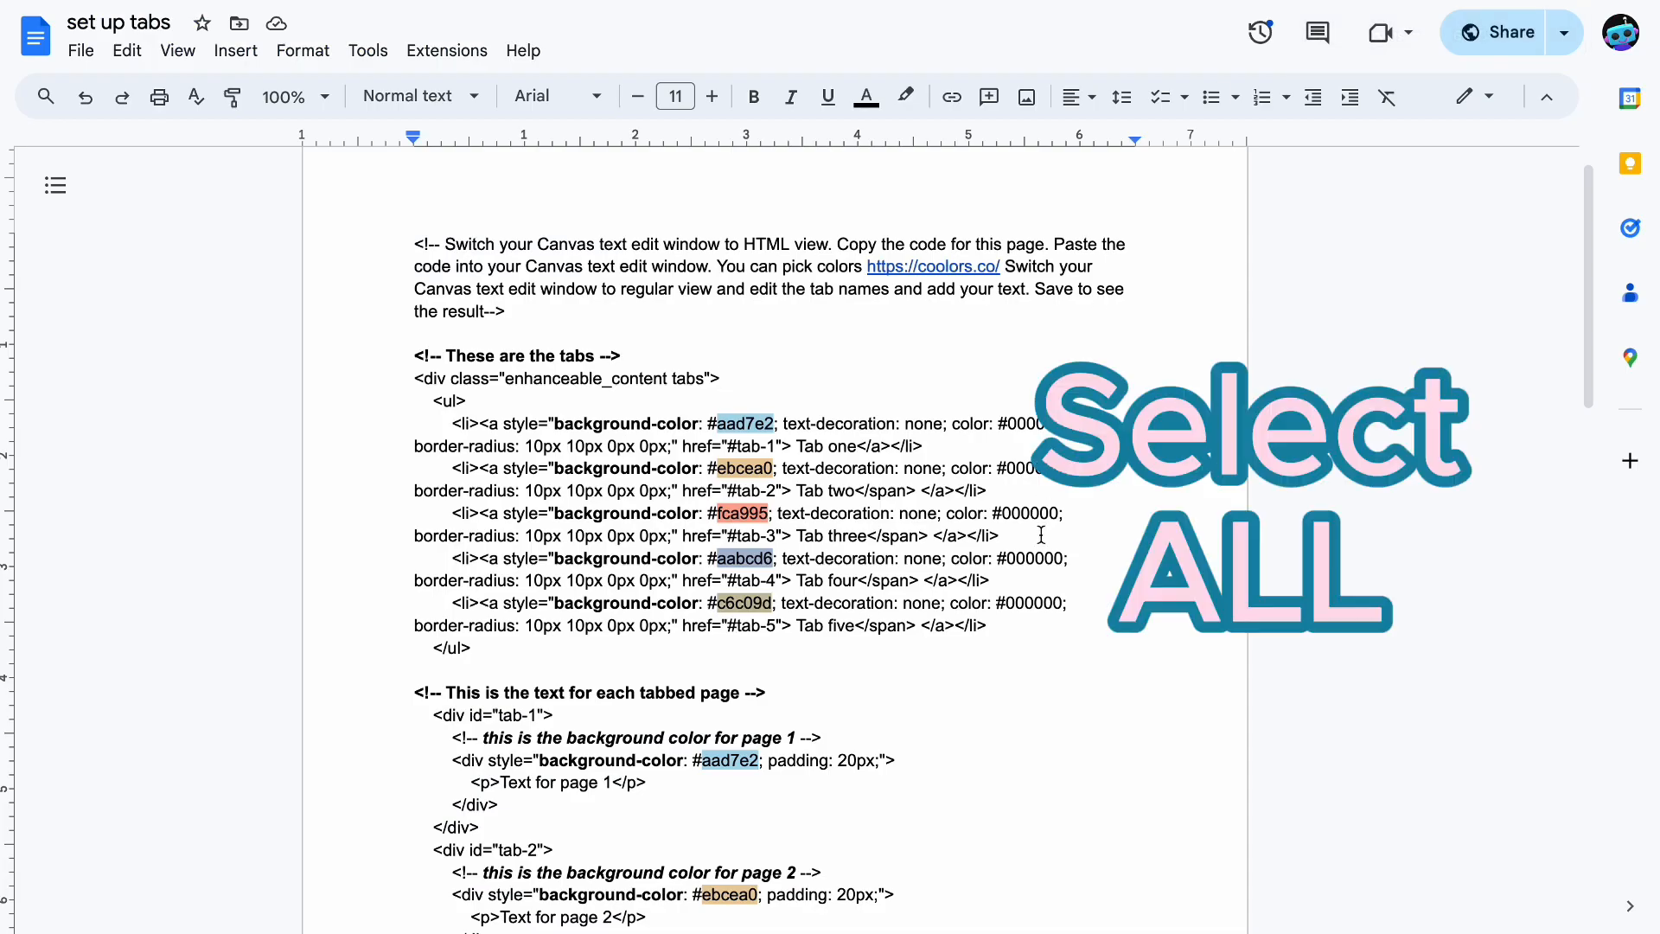
scroll(1041, 535, "down", 5)
scroll(1041, 534, "down", 6)
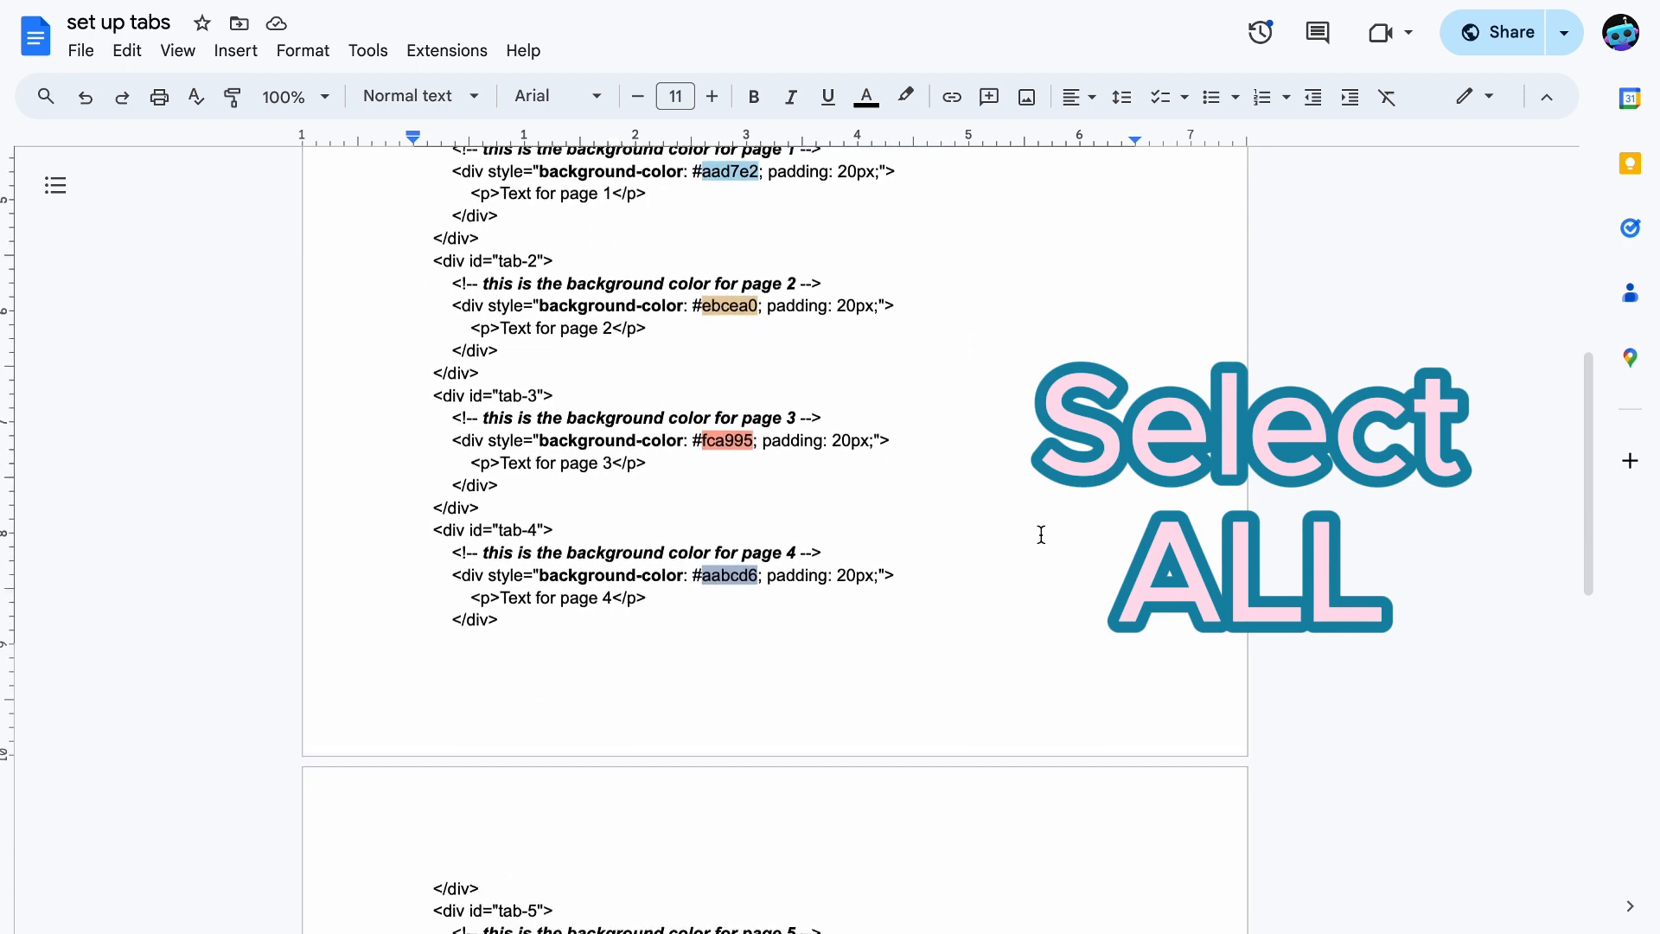
key("ctrl+a")
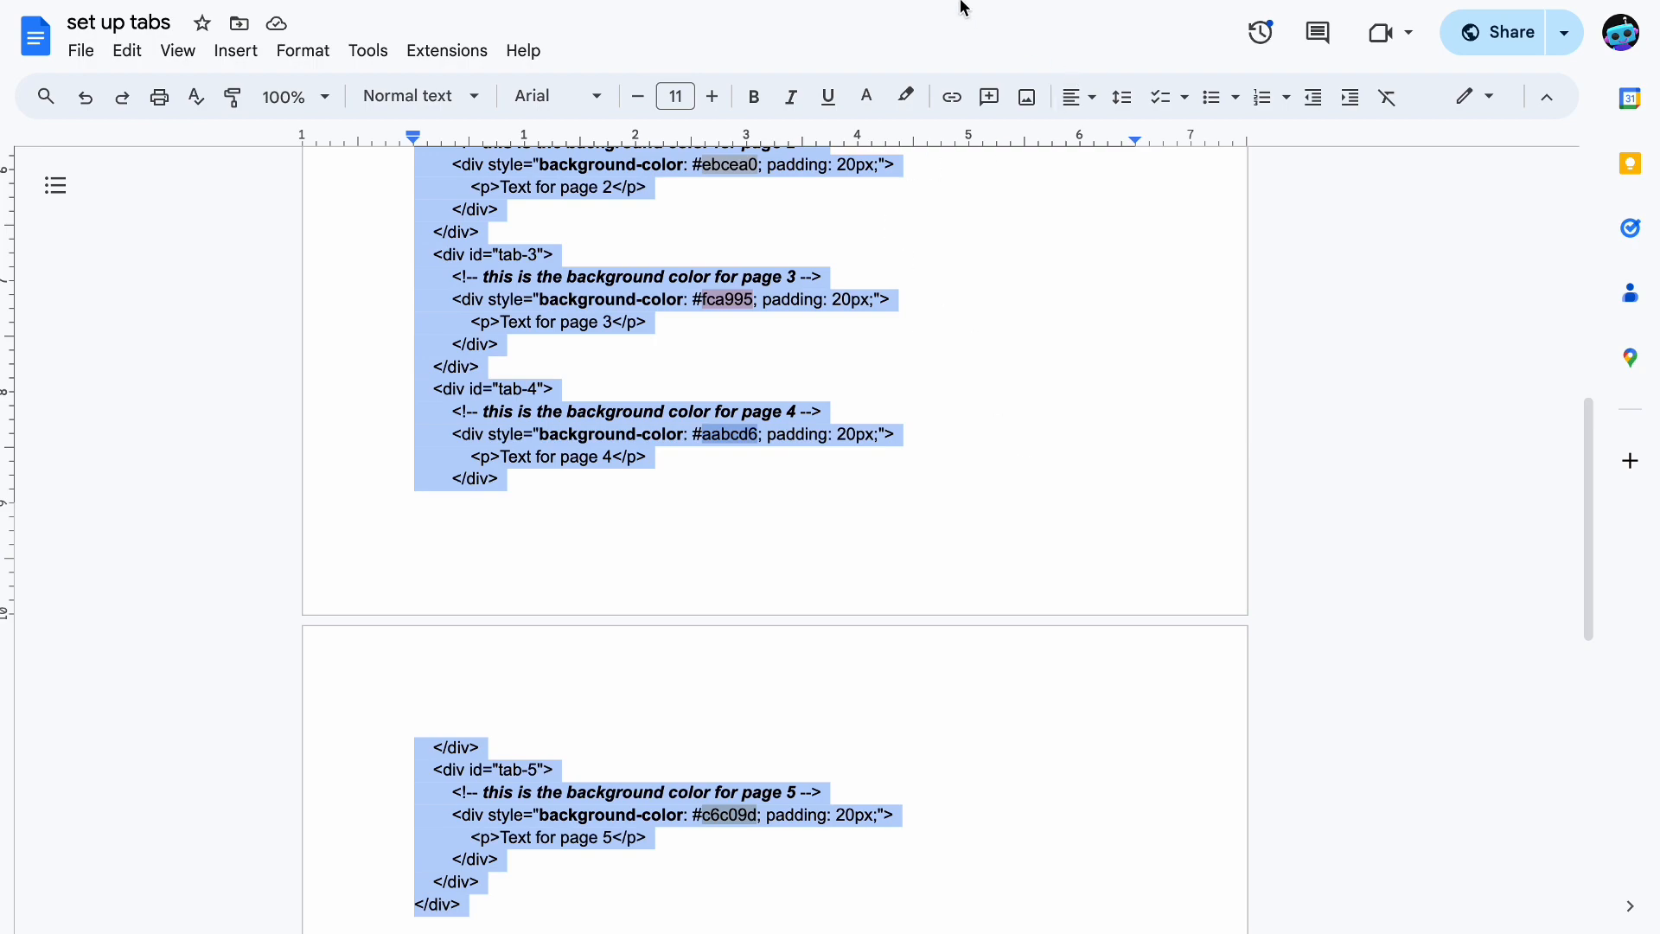
- Switch back to Canvas, paste the tab code into the page's HTML and return the editor to regular view
key("ctrl+Tab")
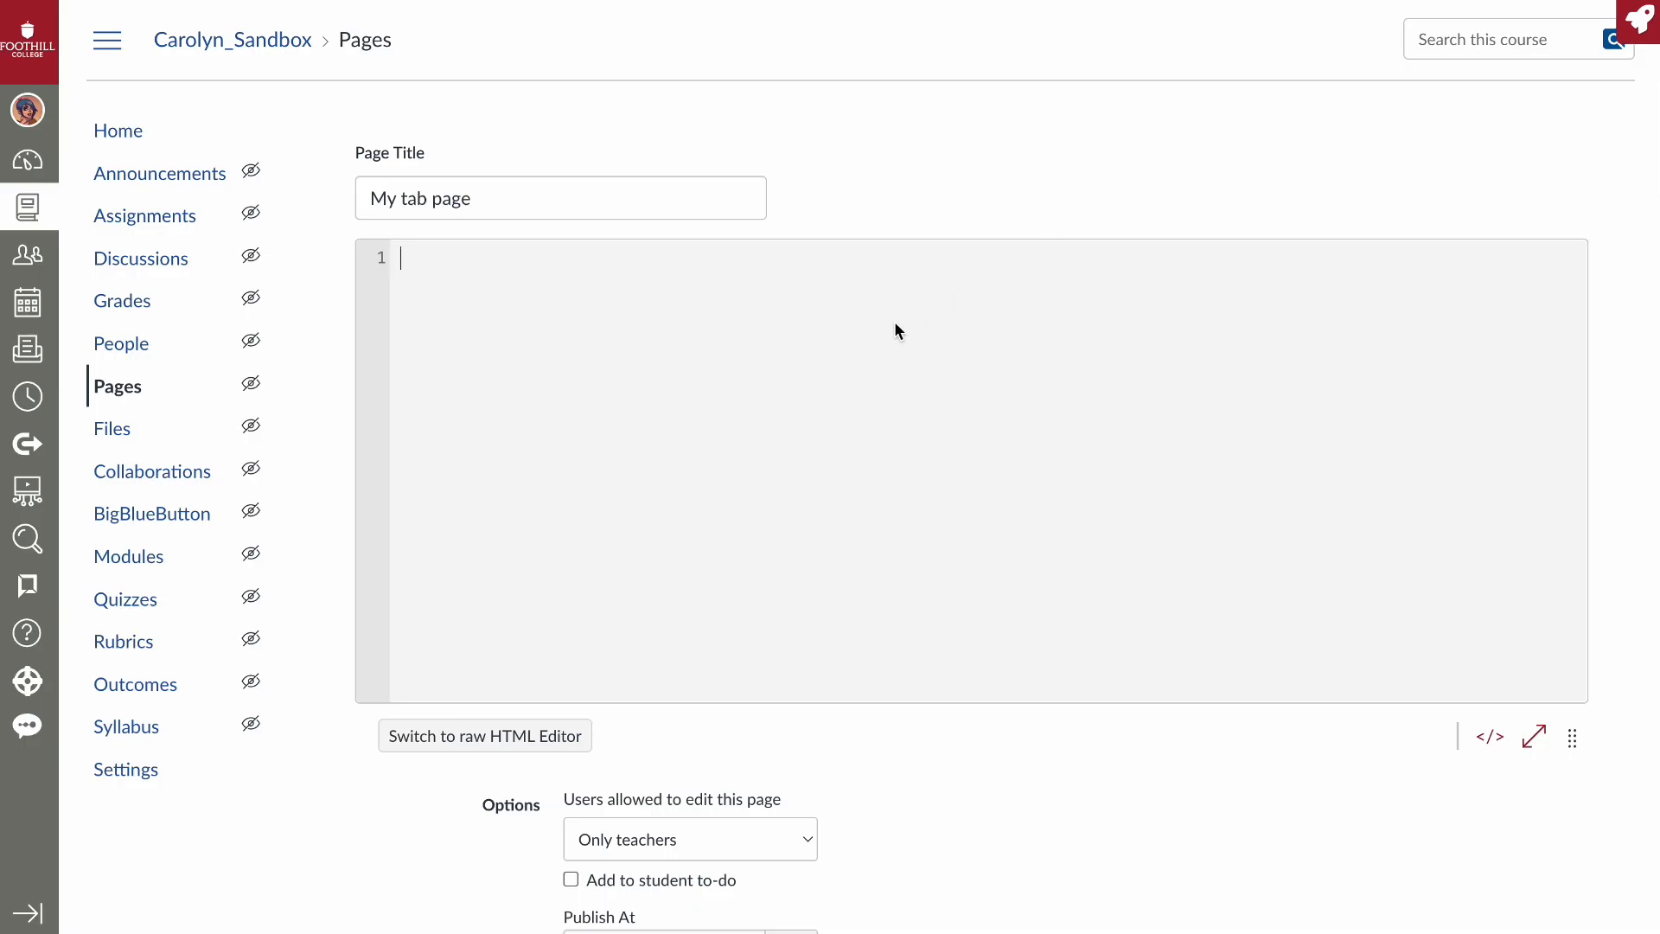
key("ctrl+v")
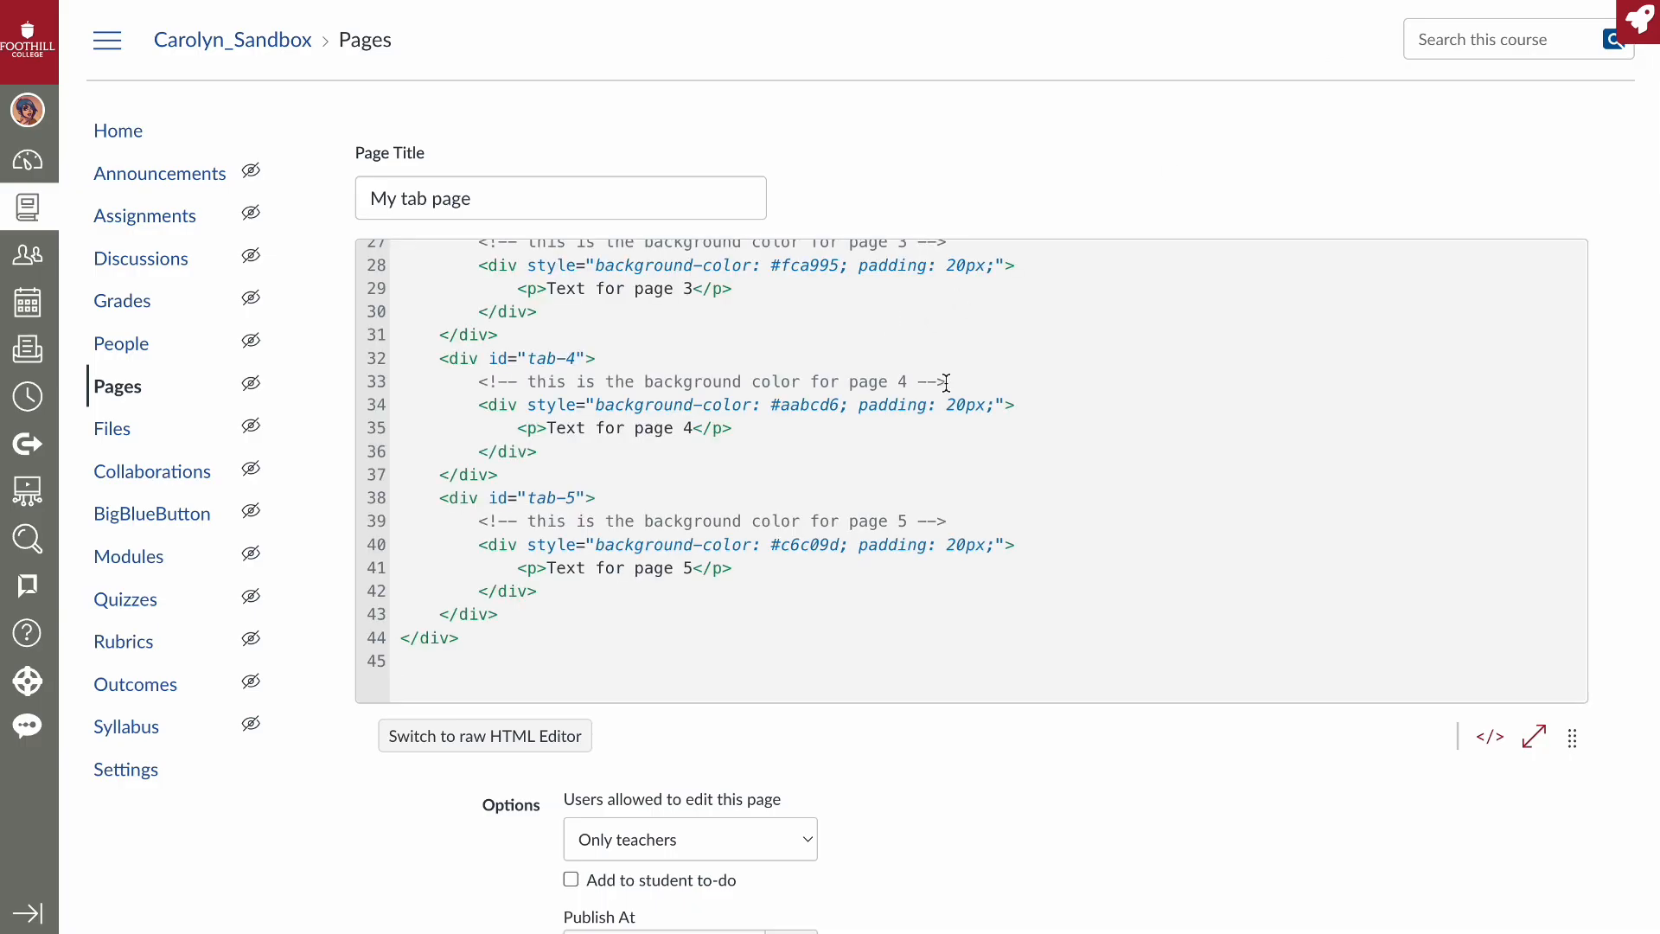
scroll(946, 383, "up", 6)
scroll(946, 383, "up", 3)
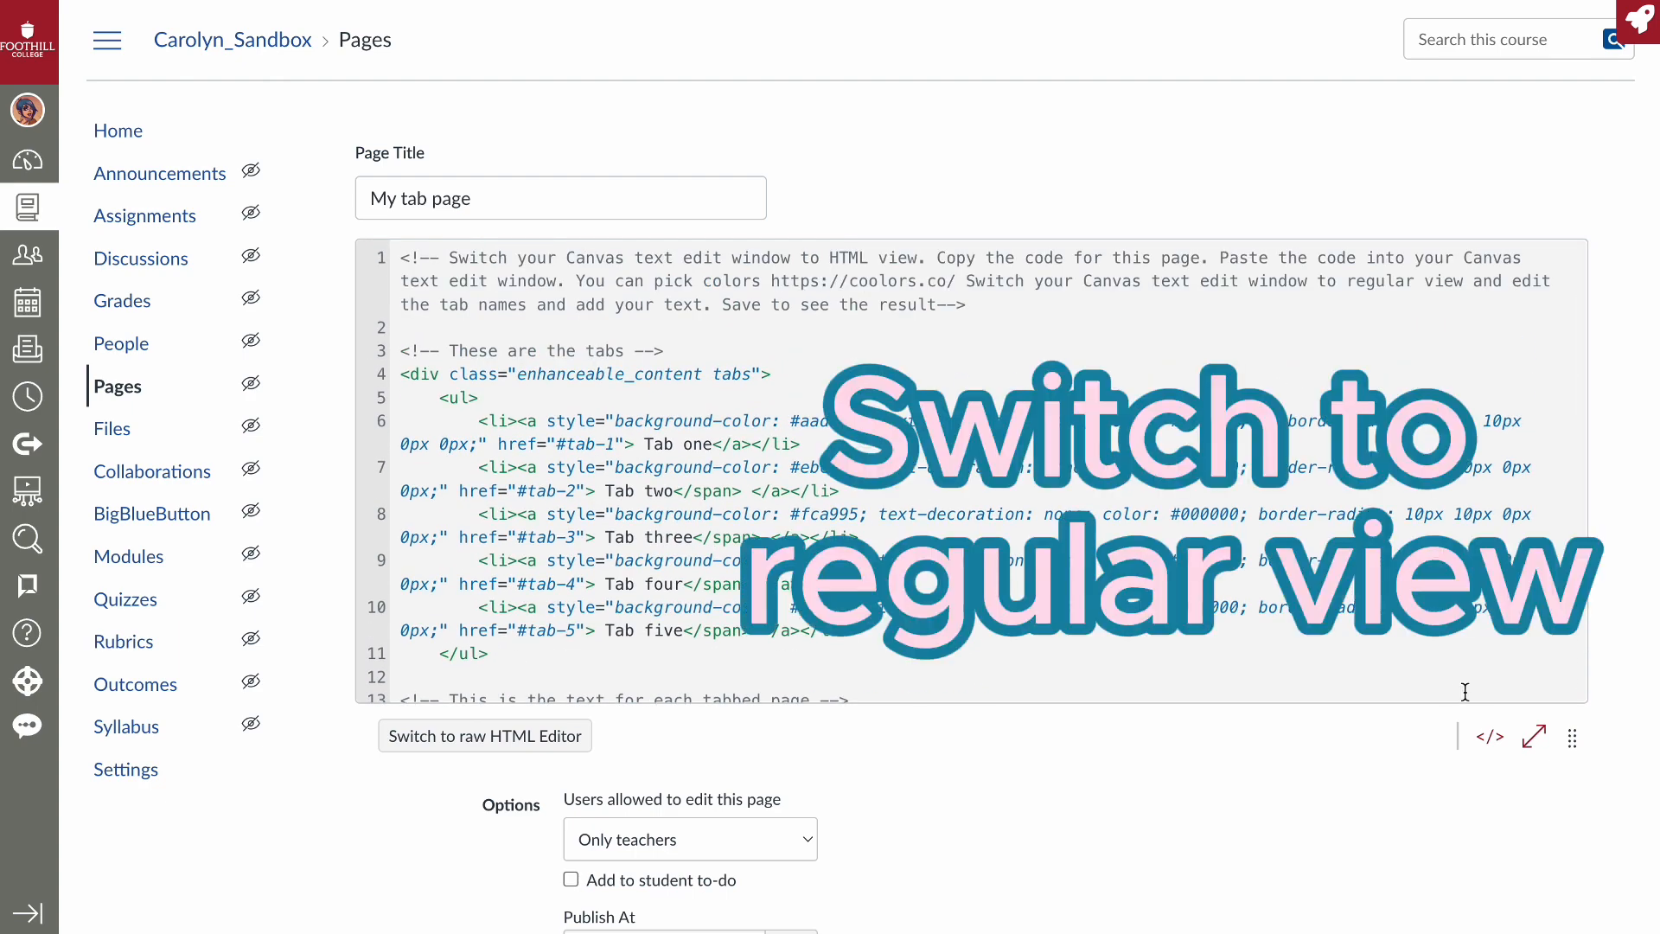
left_click(1492, 741)
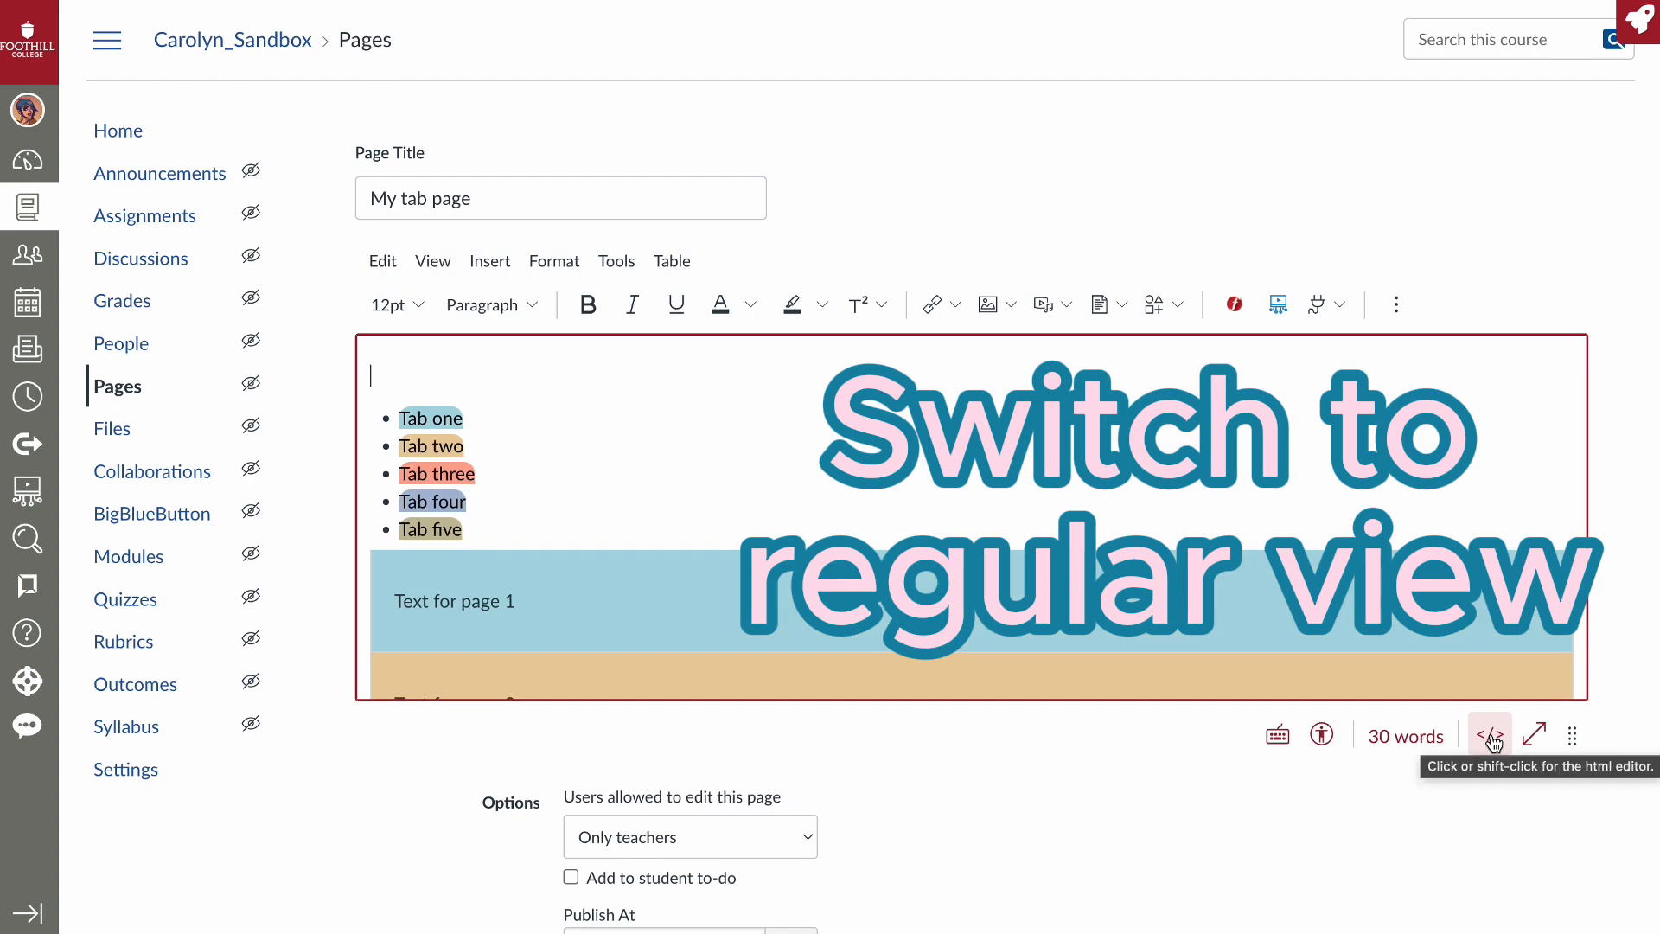
- Replace the "Tab one" label in the tab list with "The best tab"
scroll(1249, 511, "down", 3)
scroll(970, 454, "up", 3)
type("The ")
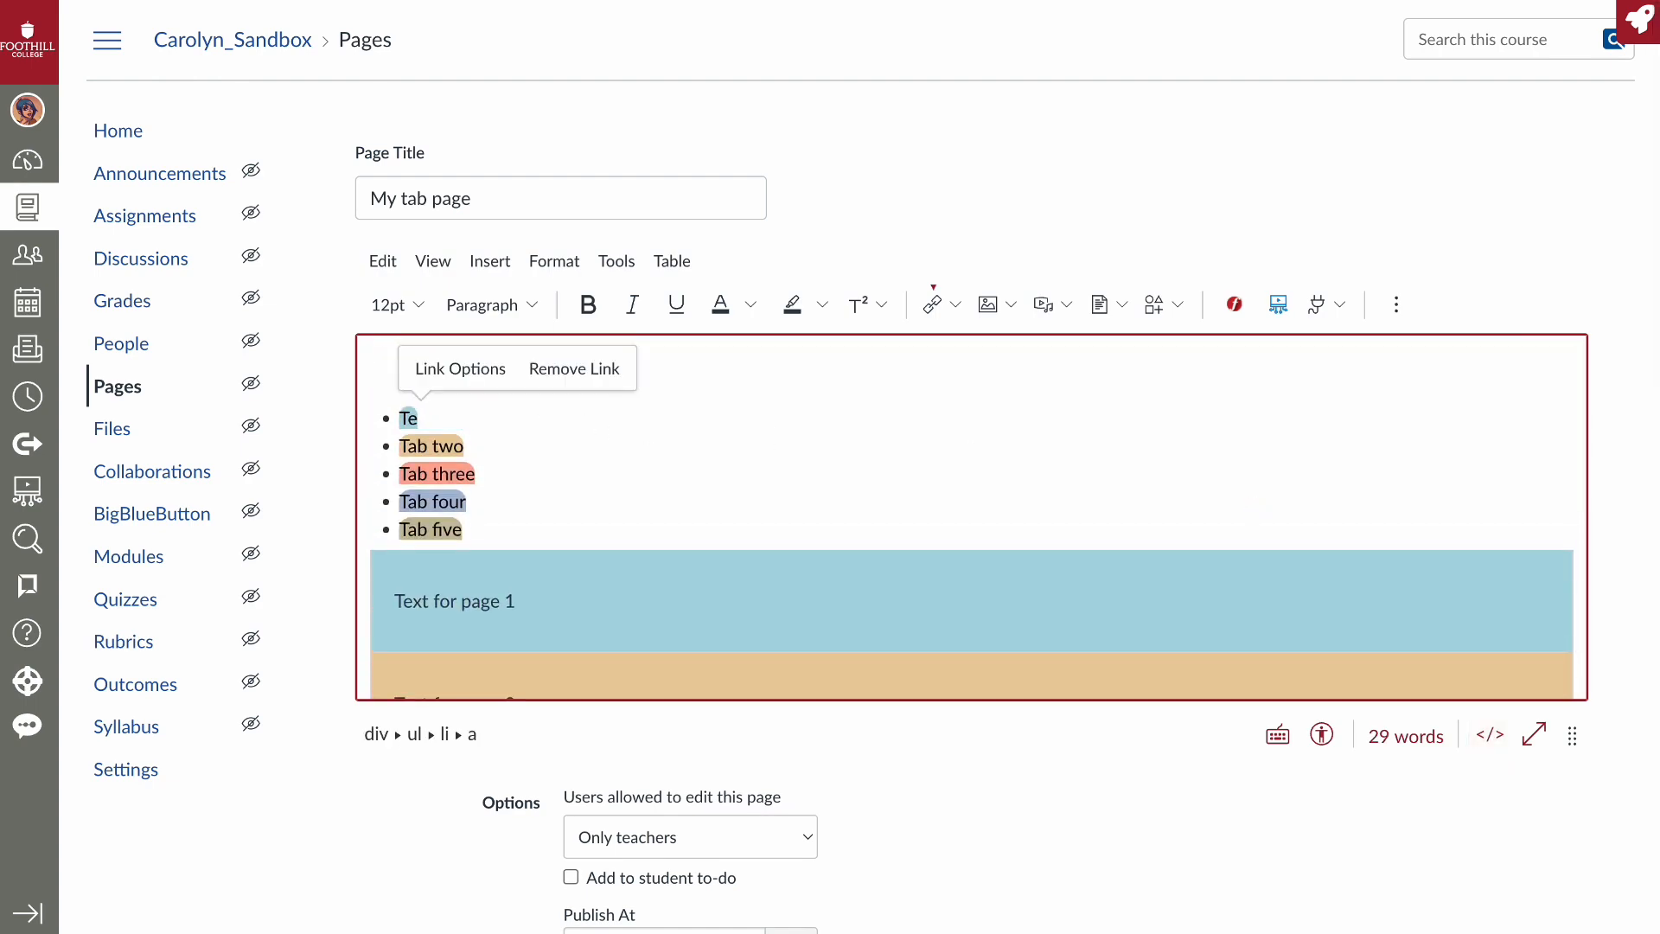
type("best tab")
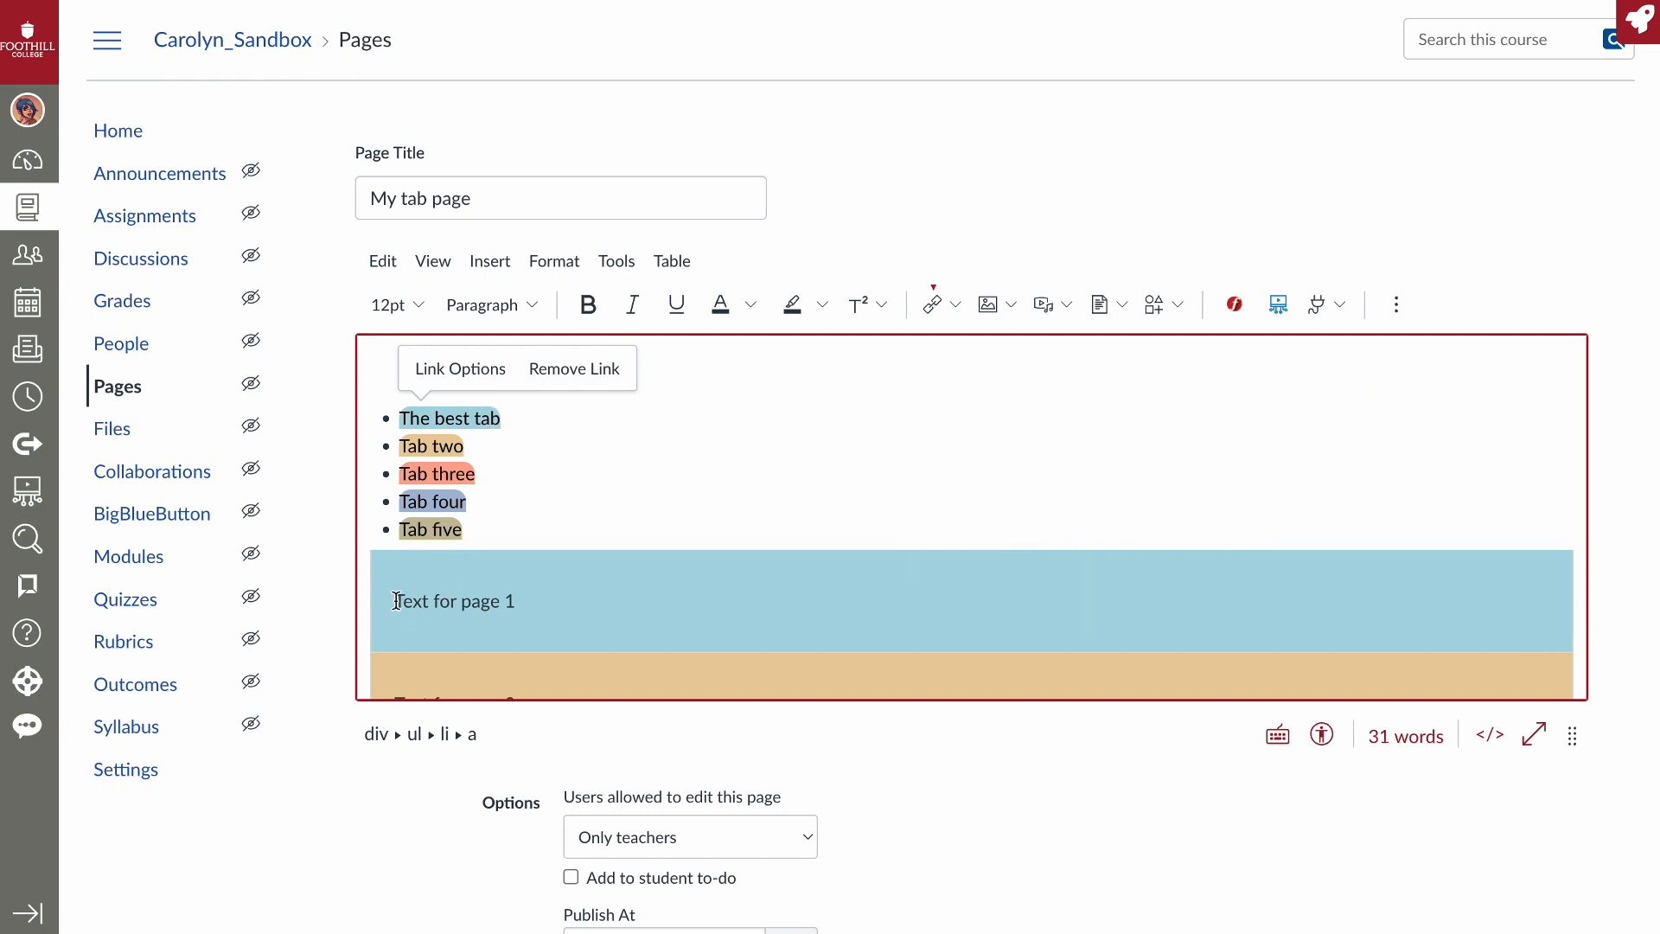
- Replace the "Text for page 1" placeholder with "The message I am giving my students in my first tab"
left_click_drag(397, 600, 517, 601)
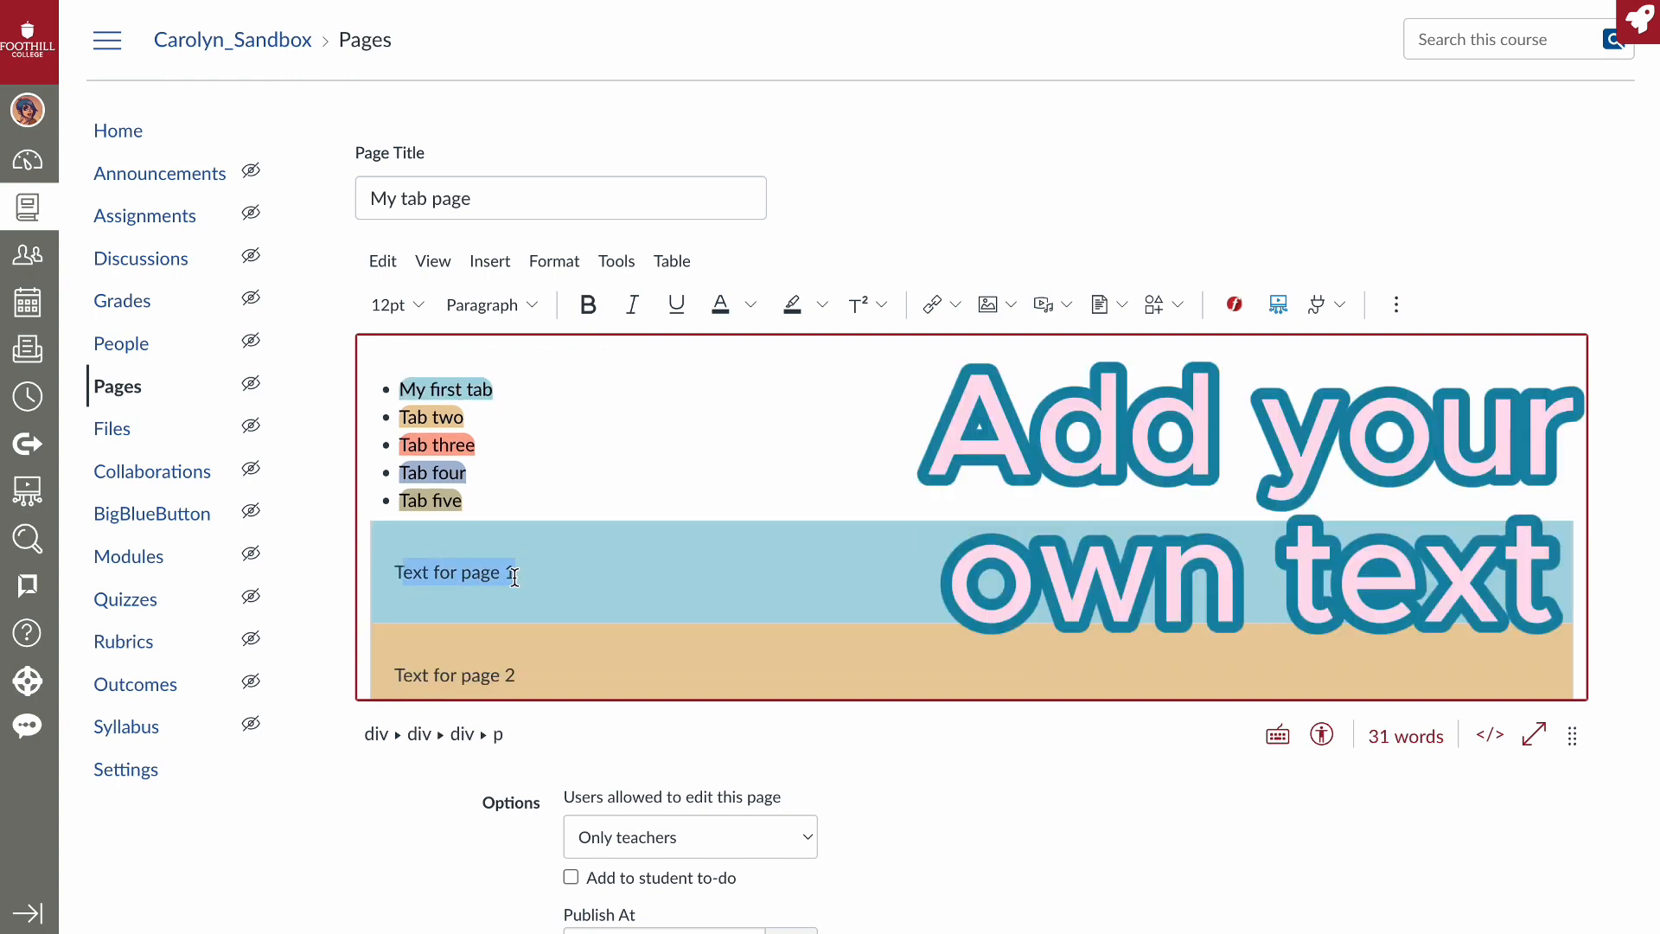
type("The mess")
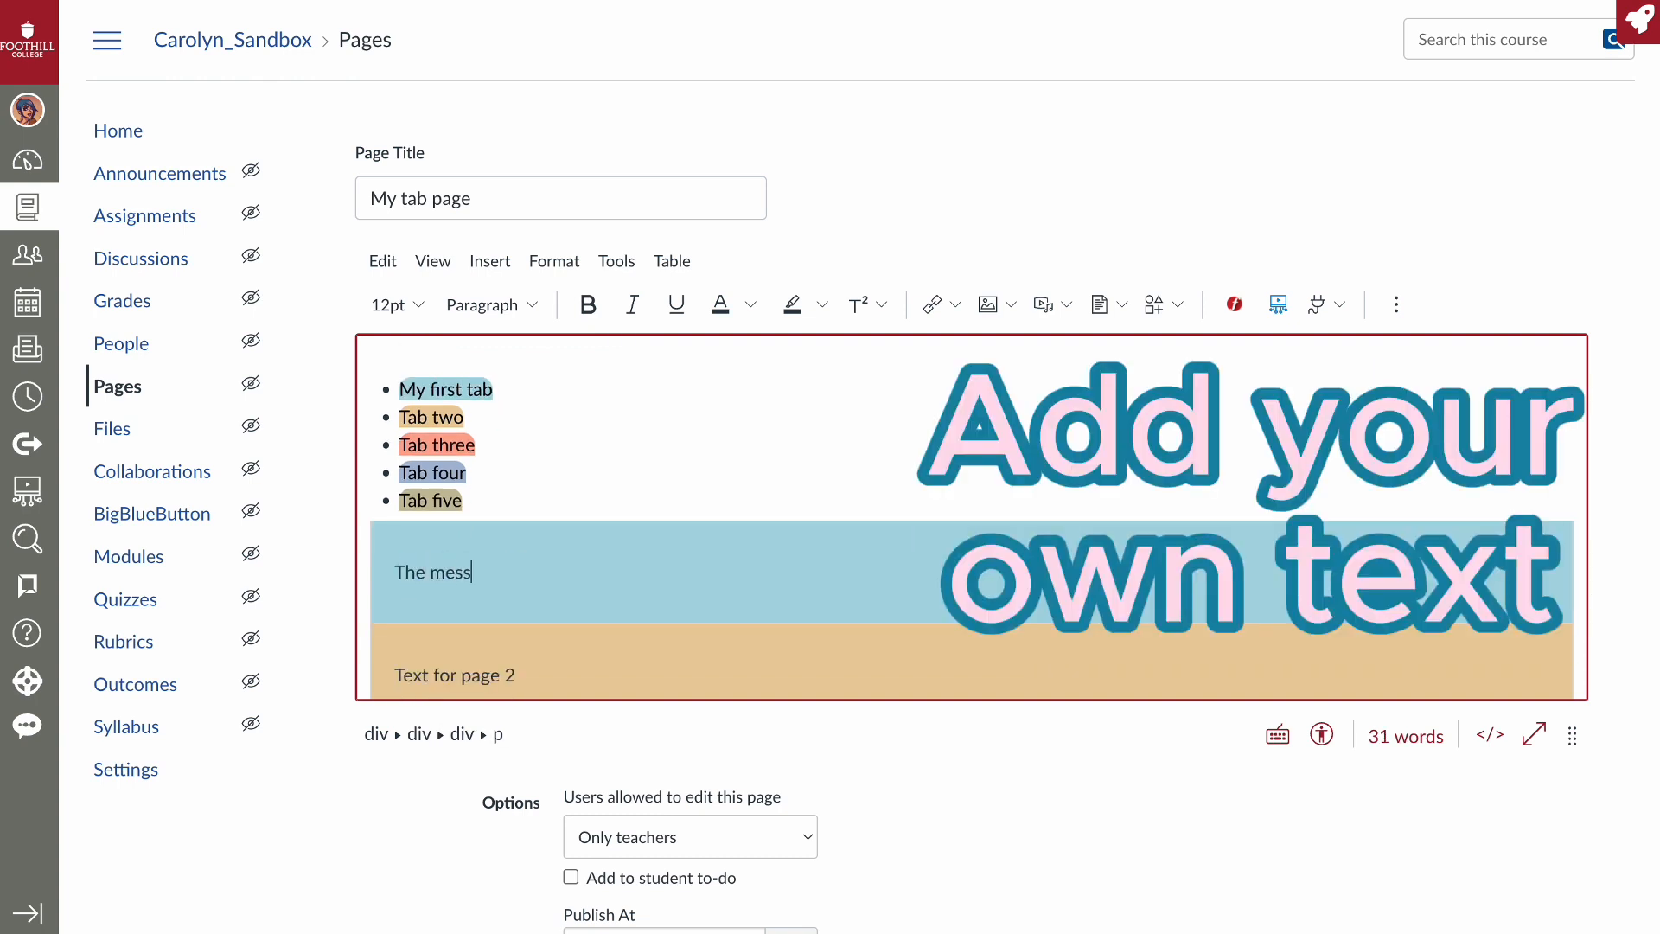
type("age I am giving my s")
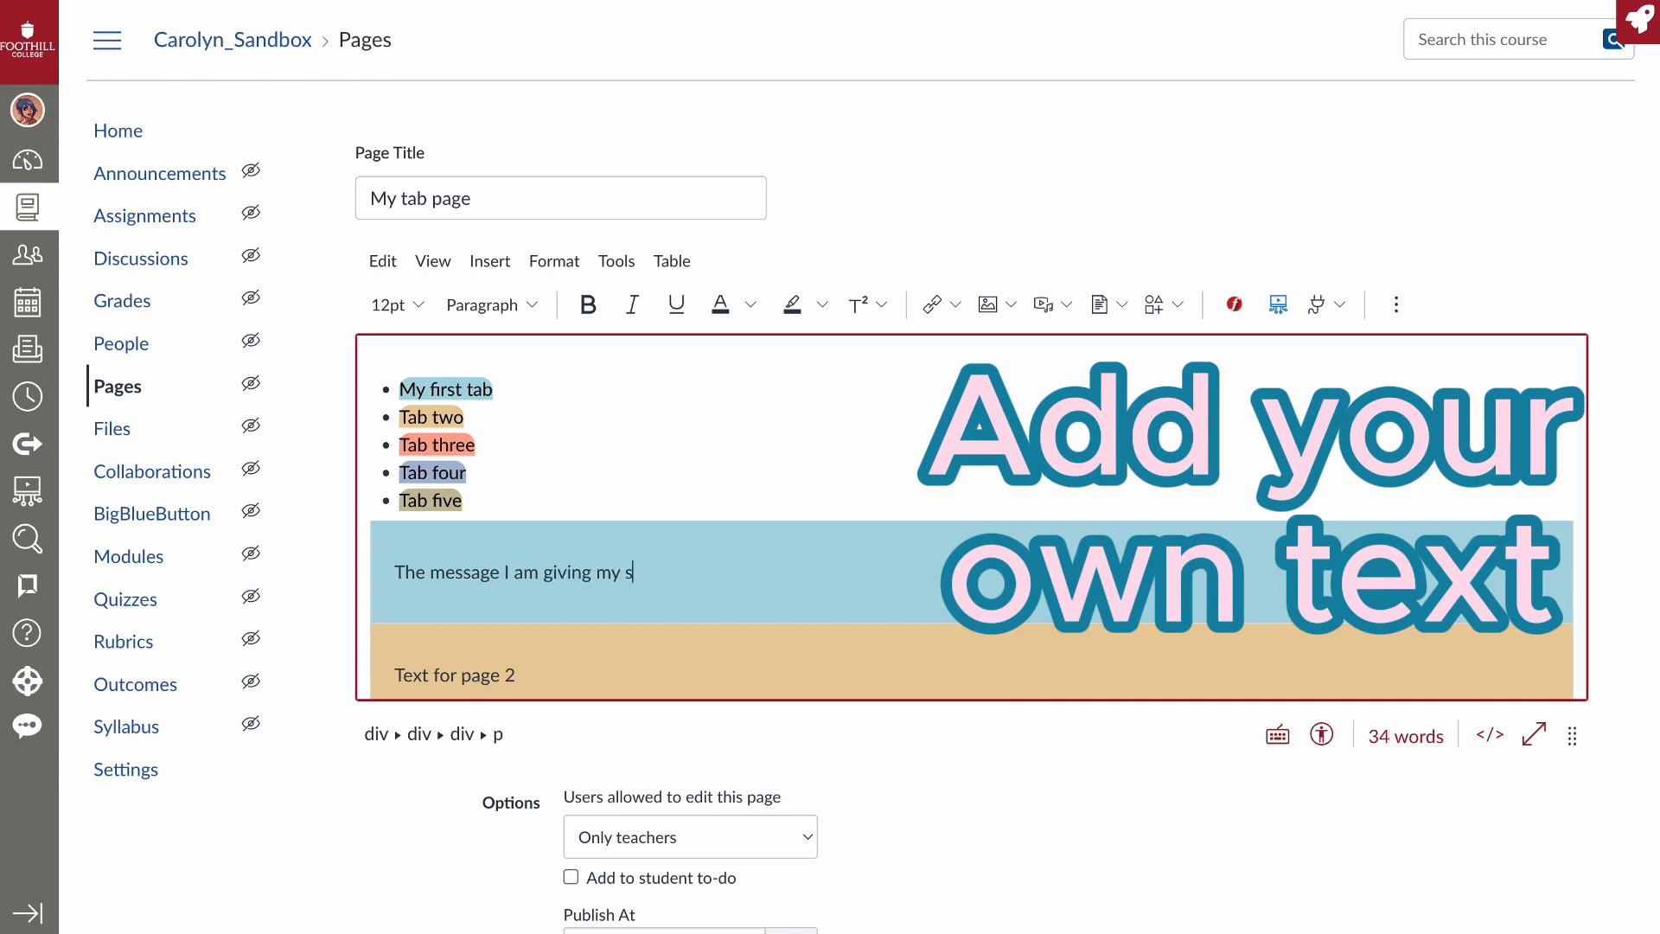
type("tudents in my first tab")
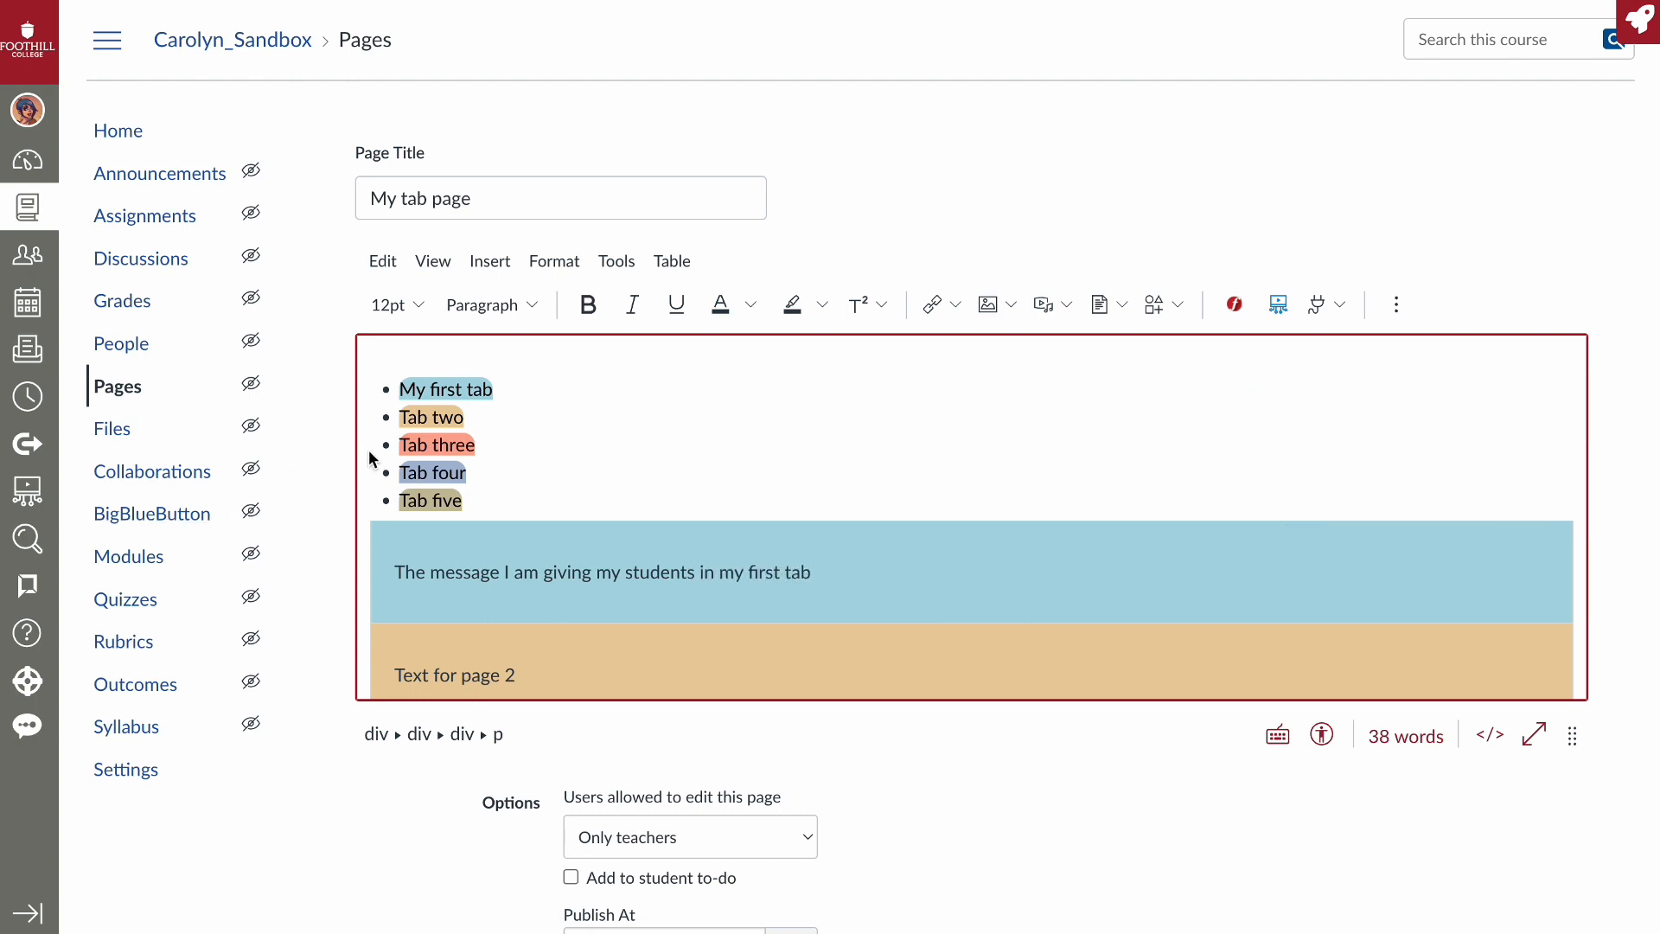
- Change the "Tab two" label in the tab list to "My second tab"
left_click(411, 417)
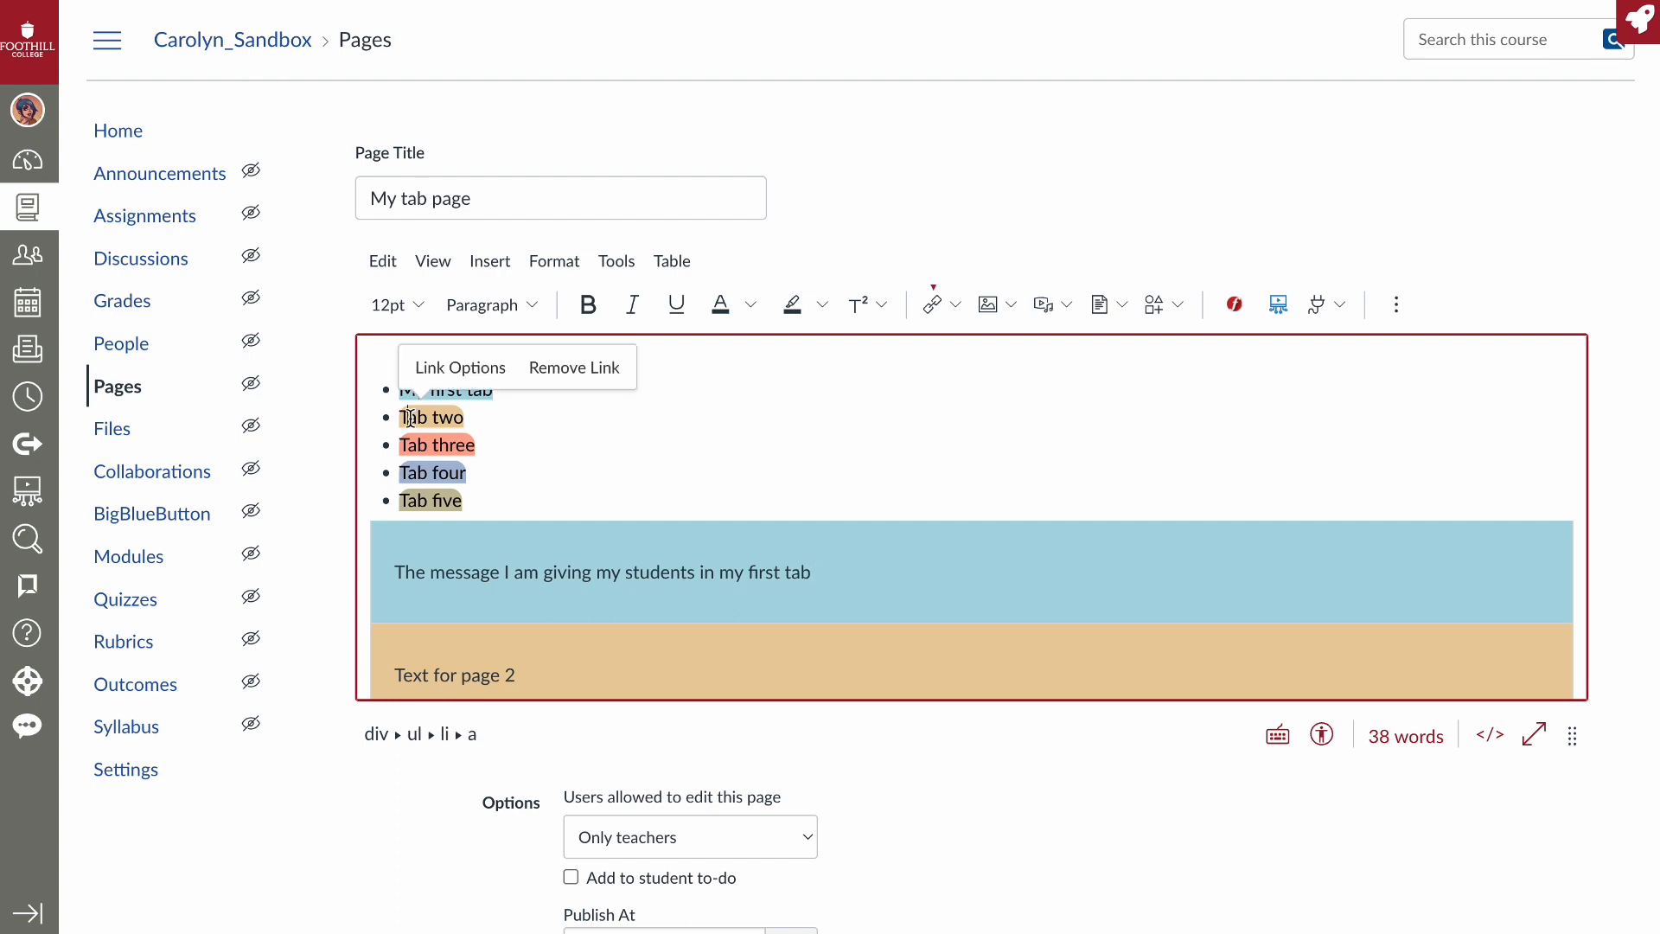
type("My se")
type("cond ta")
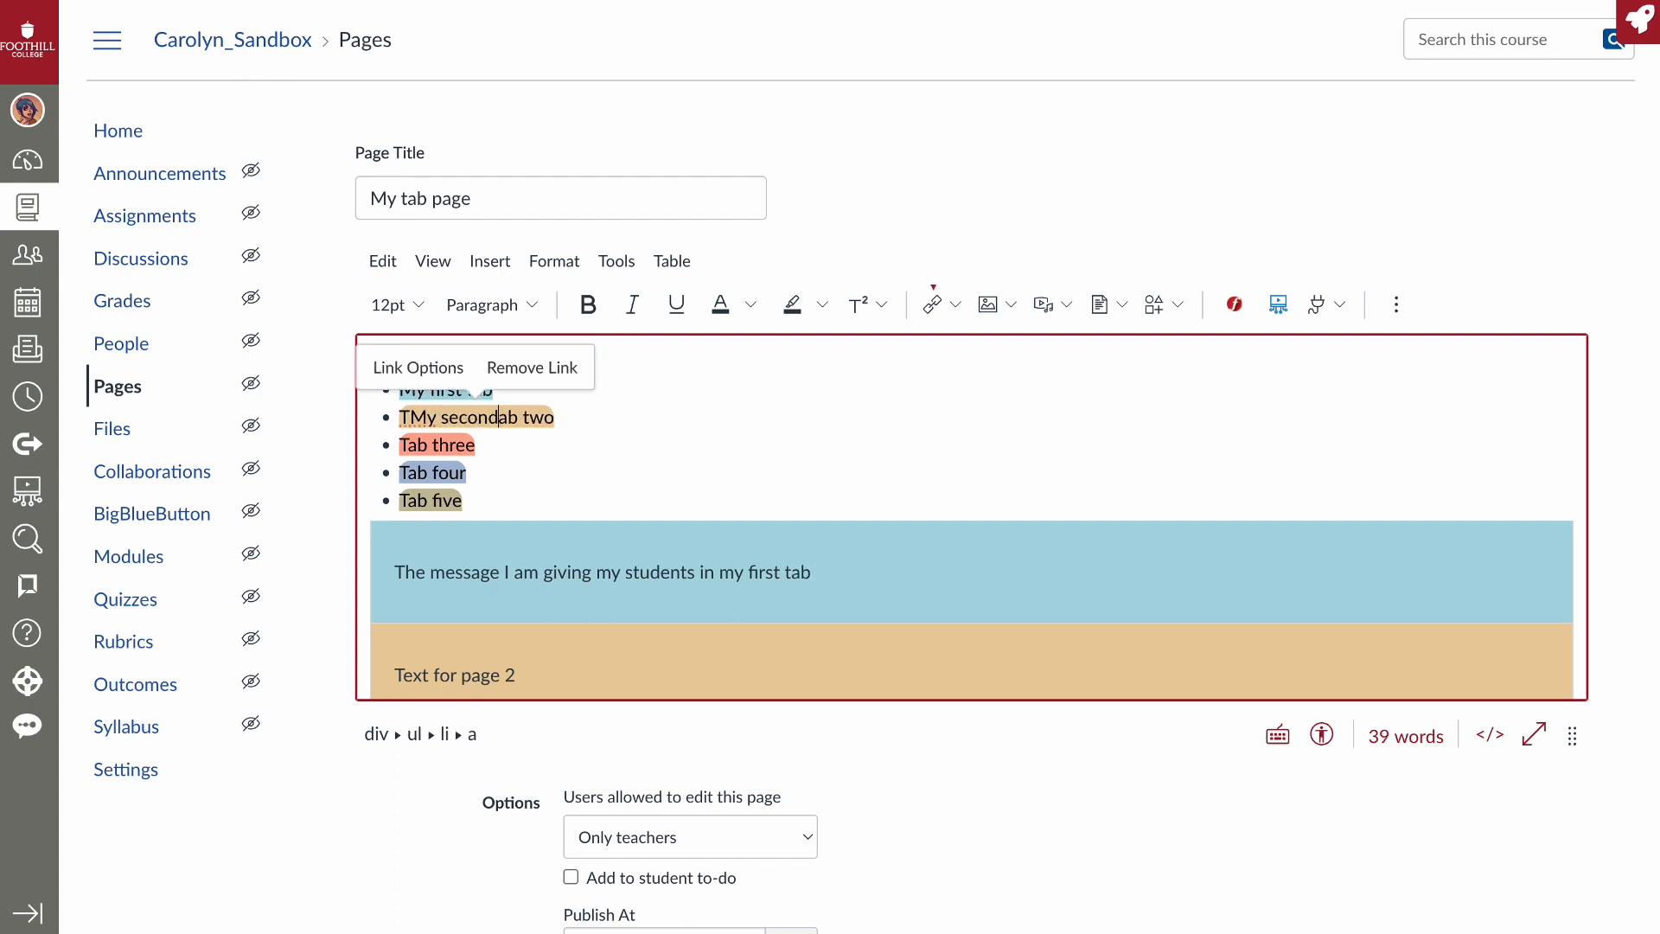
key("BackSpace")
key("Right")
key("Right")
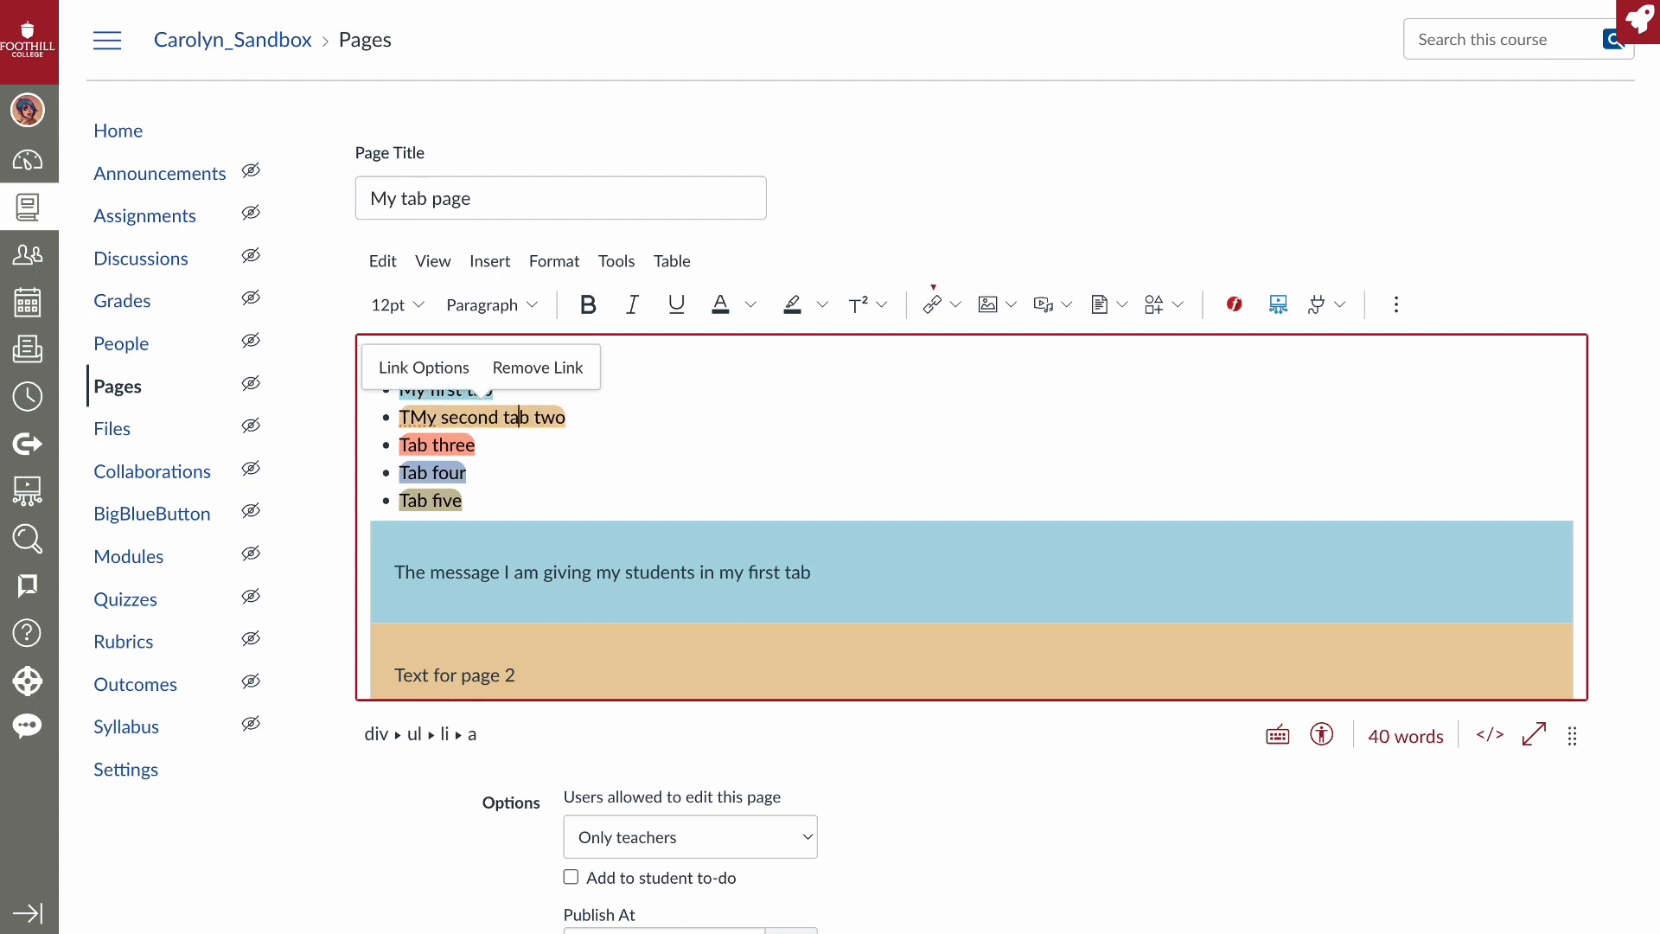
key("shift+Right")
key("shift+Right")
key("shift+Right")
key("shift+Right")
key("BackSpace")
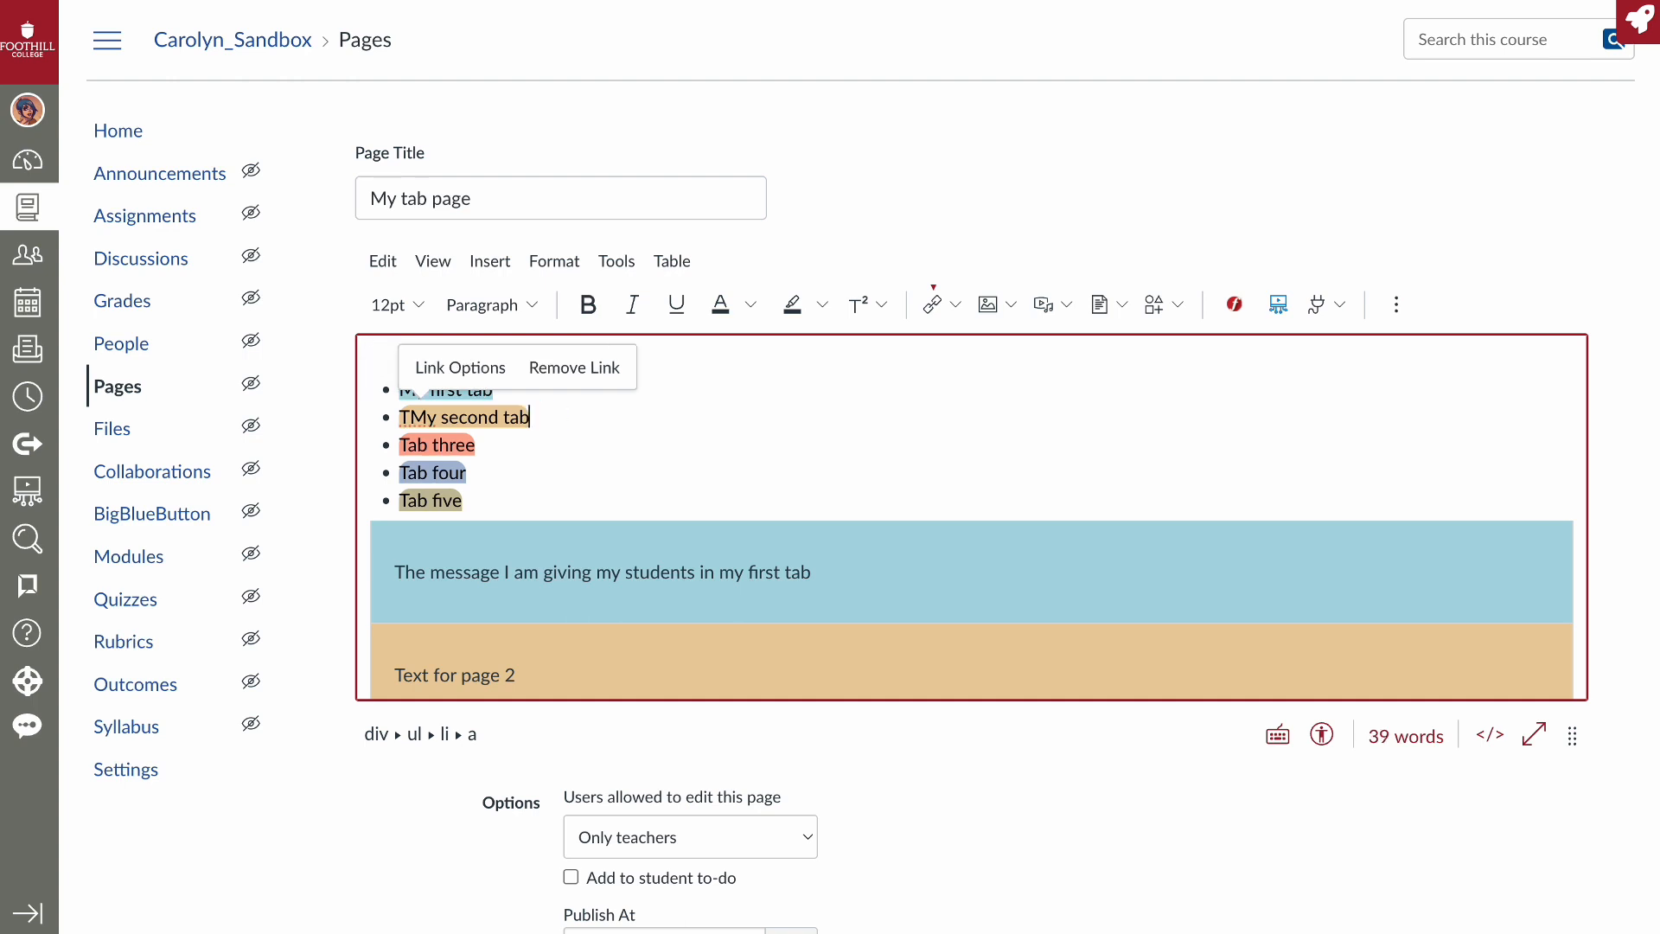
left_click(412, 418)
key("BackSpace")
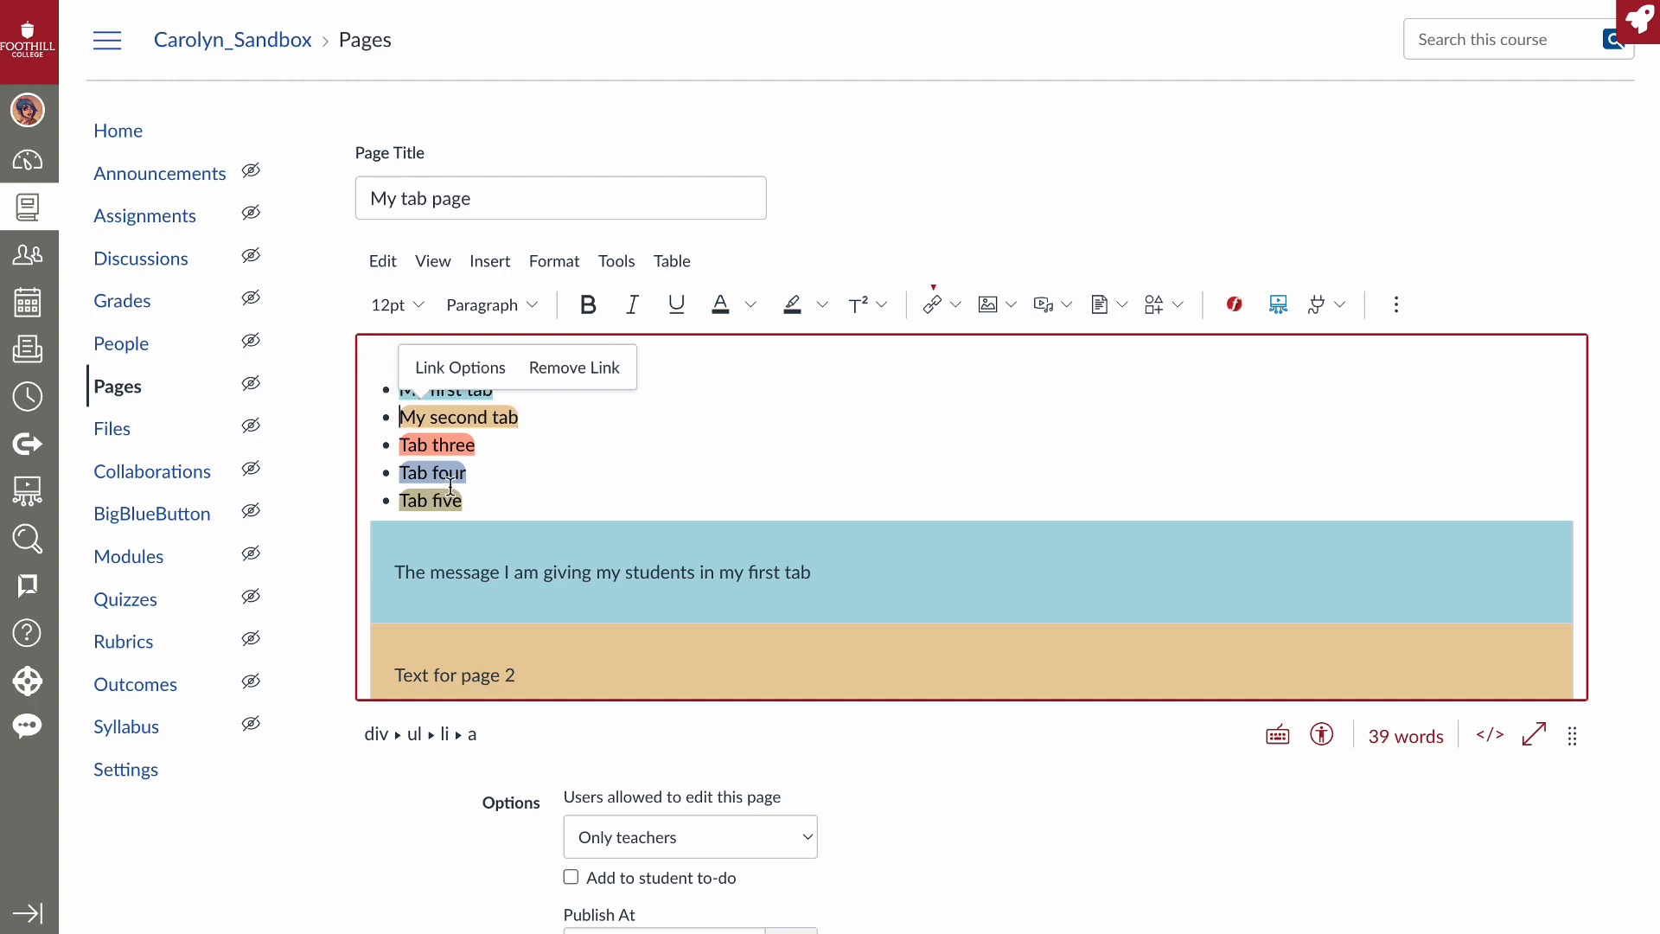
- Replace the "Text for page 2" placeholder with "The second message I am giving my students."
double_click(461, 676)
triple_click(461, 676)
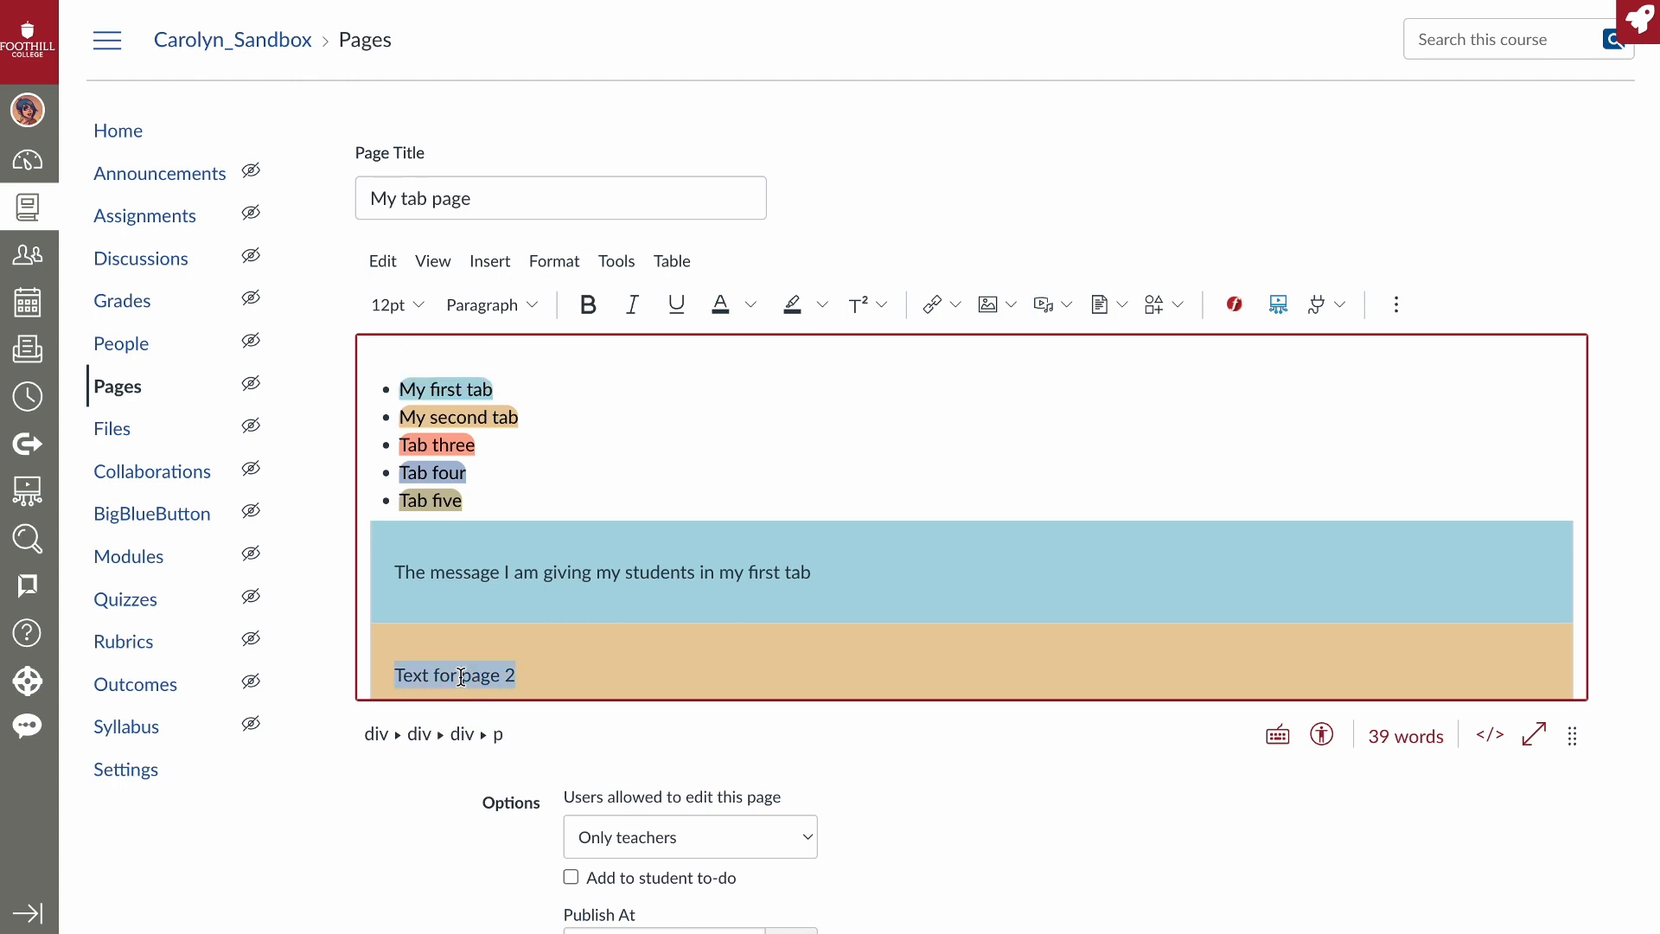
type("The message")
key("BackSpace")
key("BackSpace")
key("BackSpace")
key("BackSpace")
key("BackSpace")
key("BackSpace")
key("BackSpace")
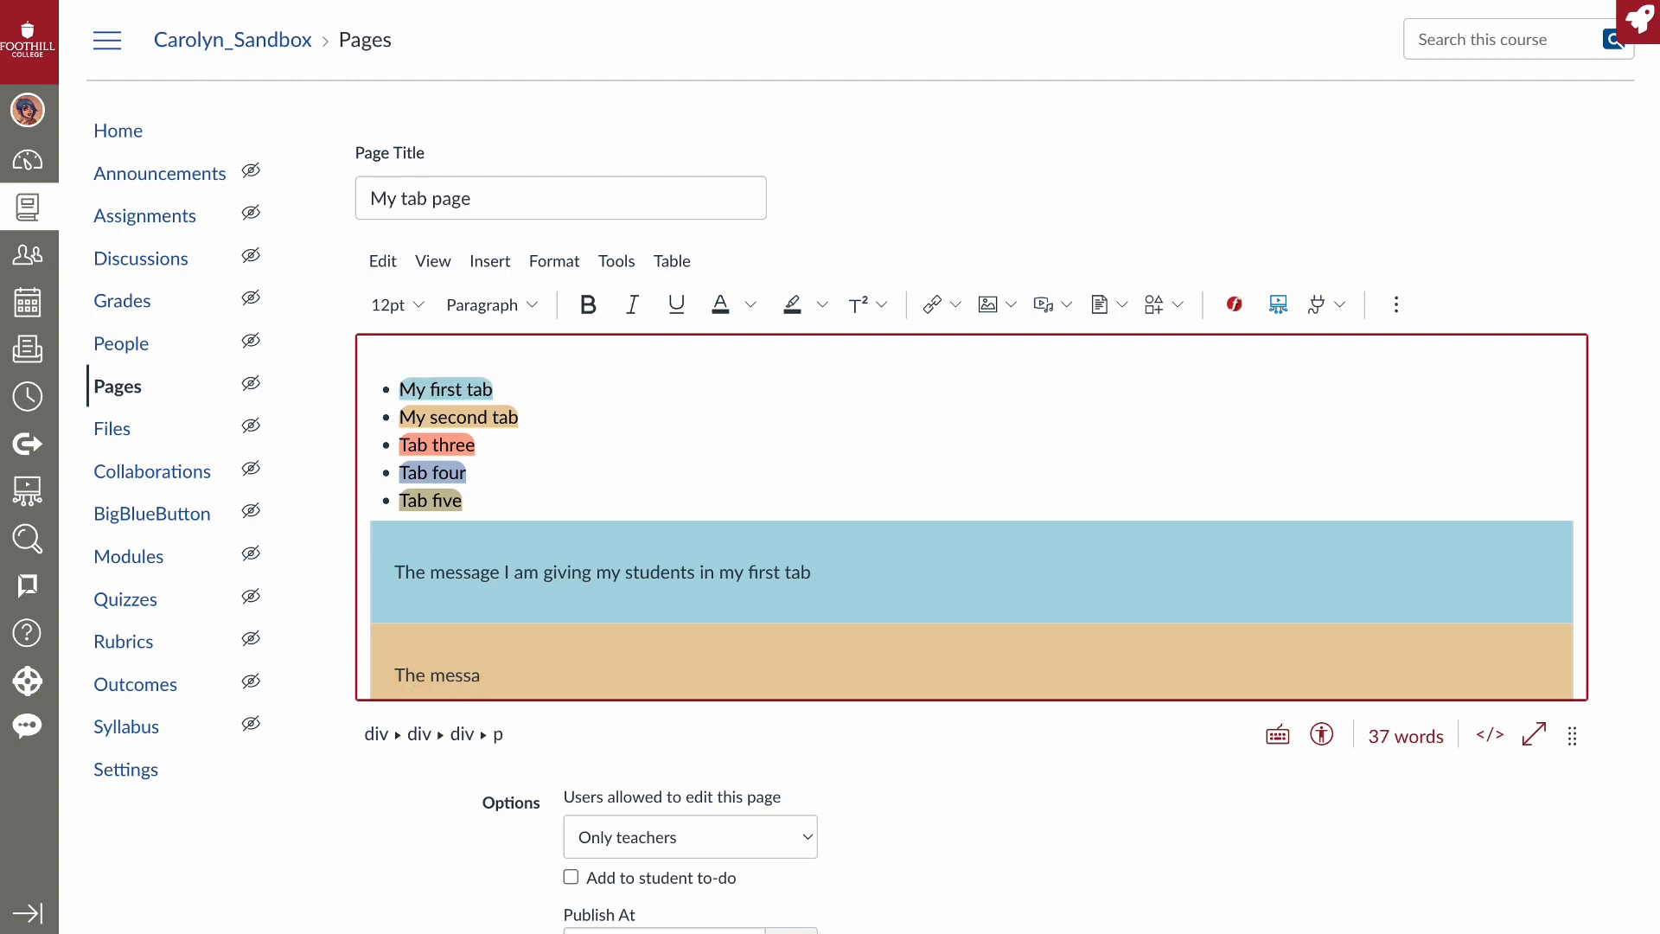
type("second message I am gving my")
key("BackSpace")
key("BackSpace")
key("BackSpace")
key("BackSpace")
key("BackSpace")
key("BackSpace")
key("BackSpace")
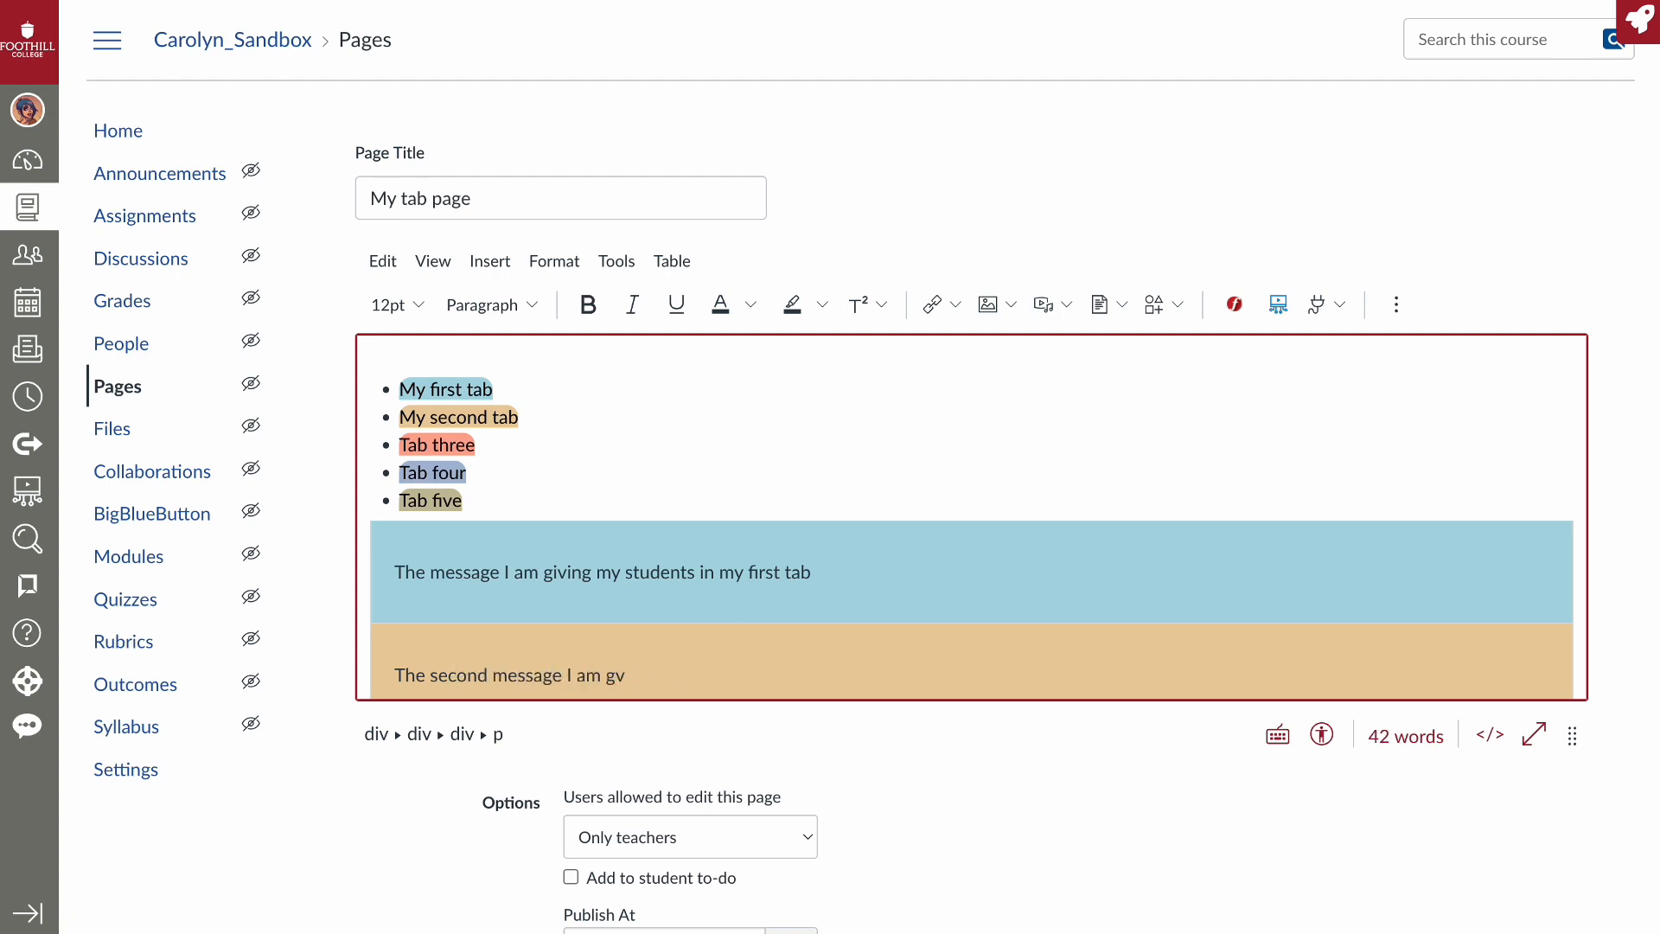
type("iving my students.")
- Save the tab page without publishing it
scroll(611, 629, "down", 1)
scroll(1017, 837, "down", 3)
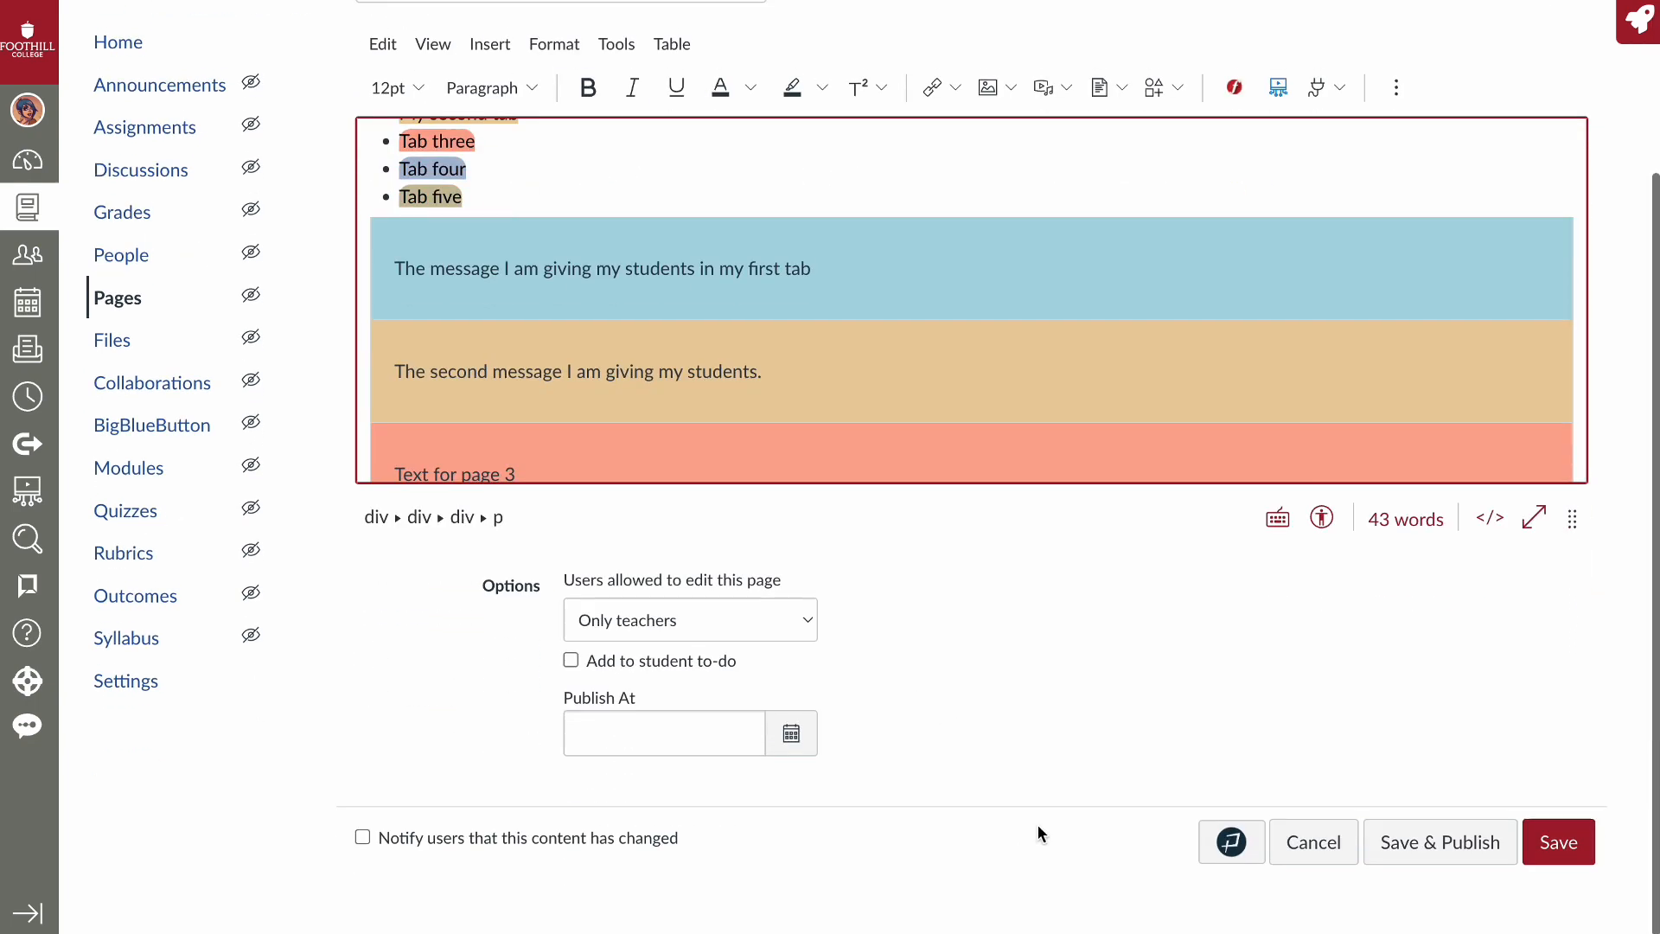
left_click(1552, 851)
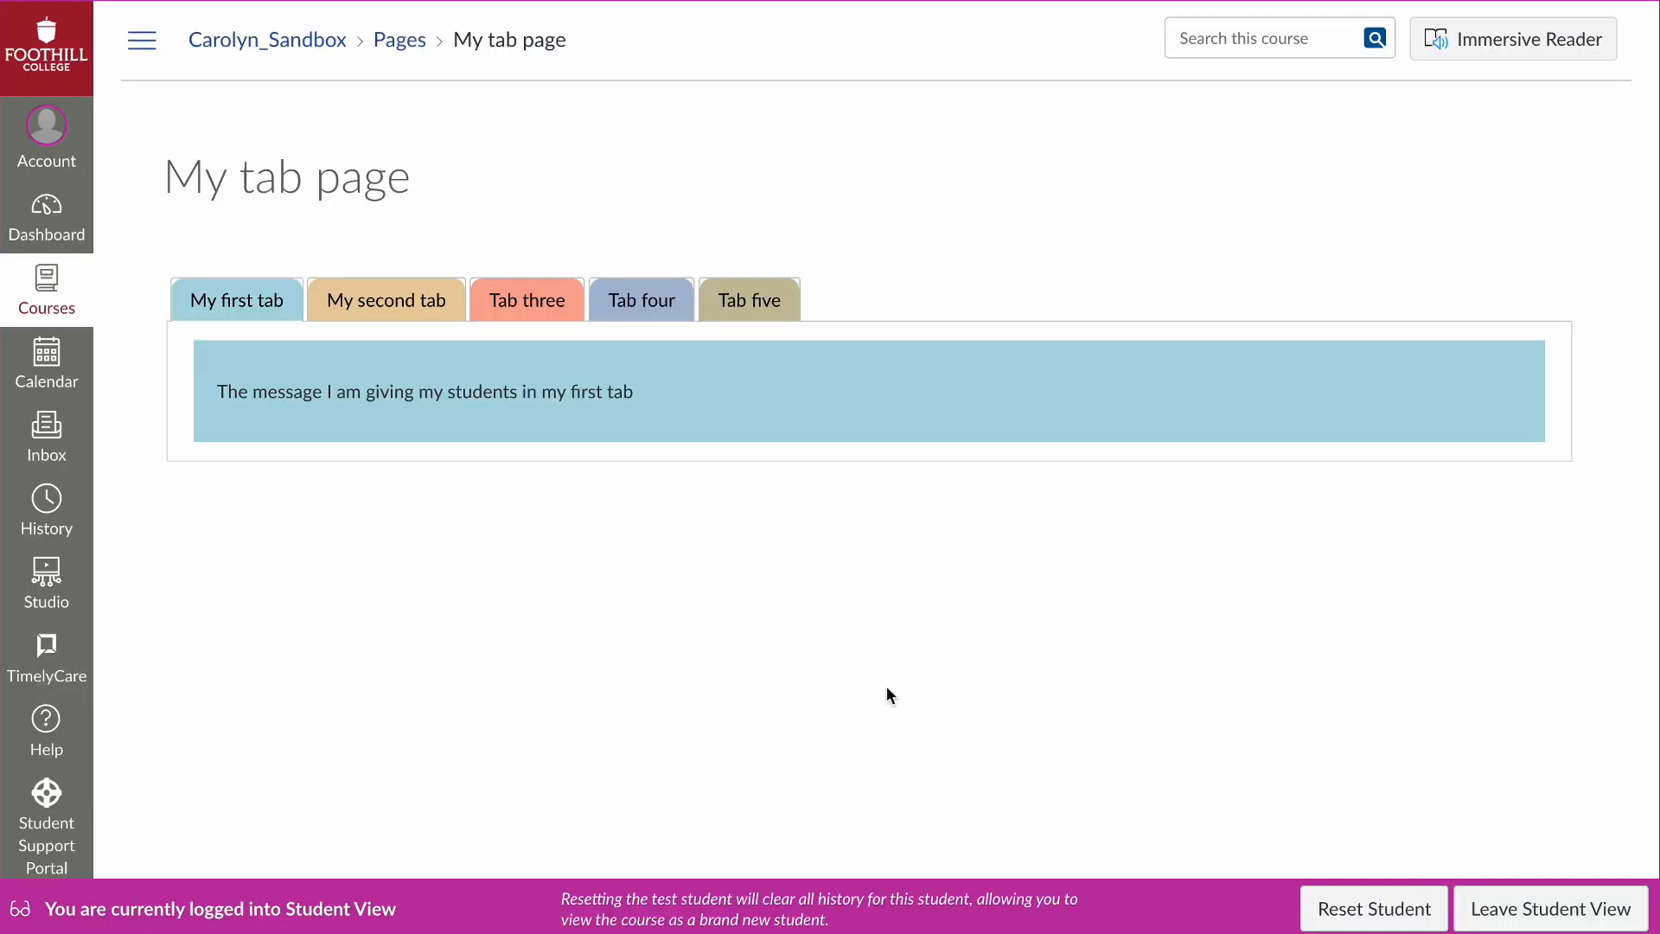
- Check the saved page in Student View by opening the second tab, the third tab and the first tab
left_click(386, 303)
left_click(530, 310)
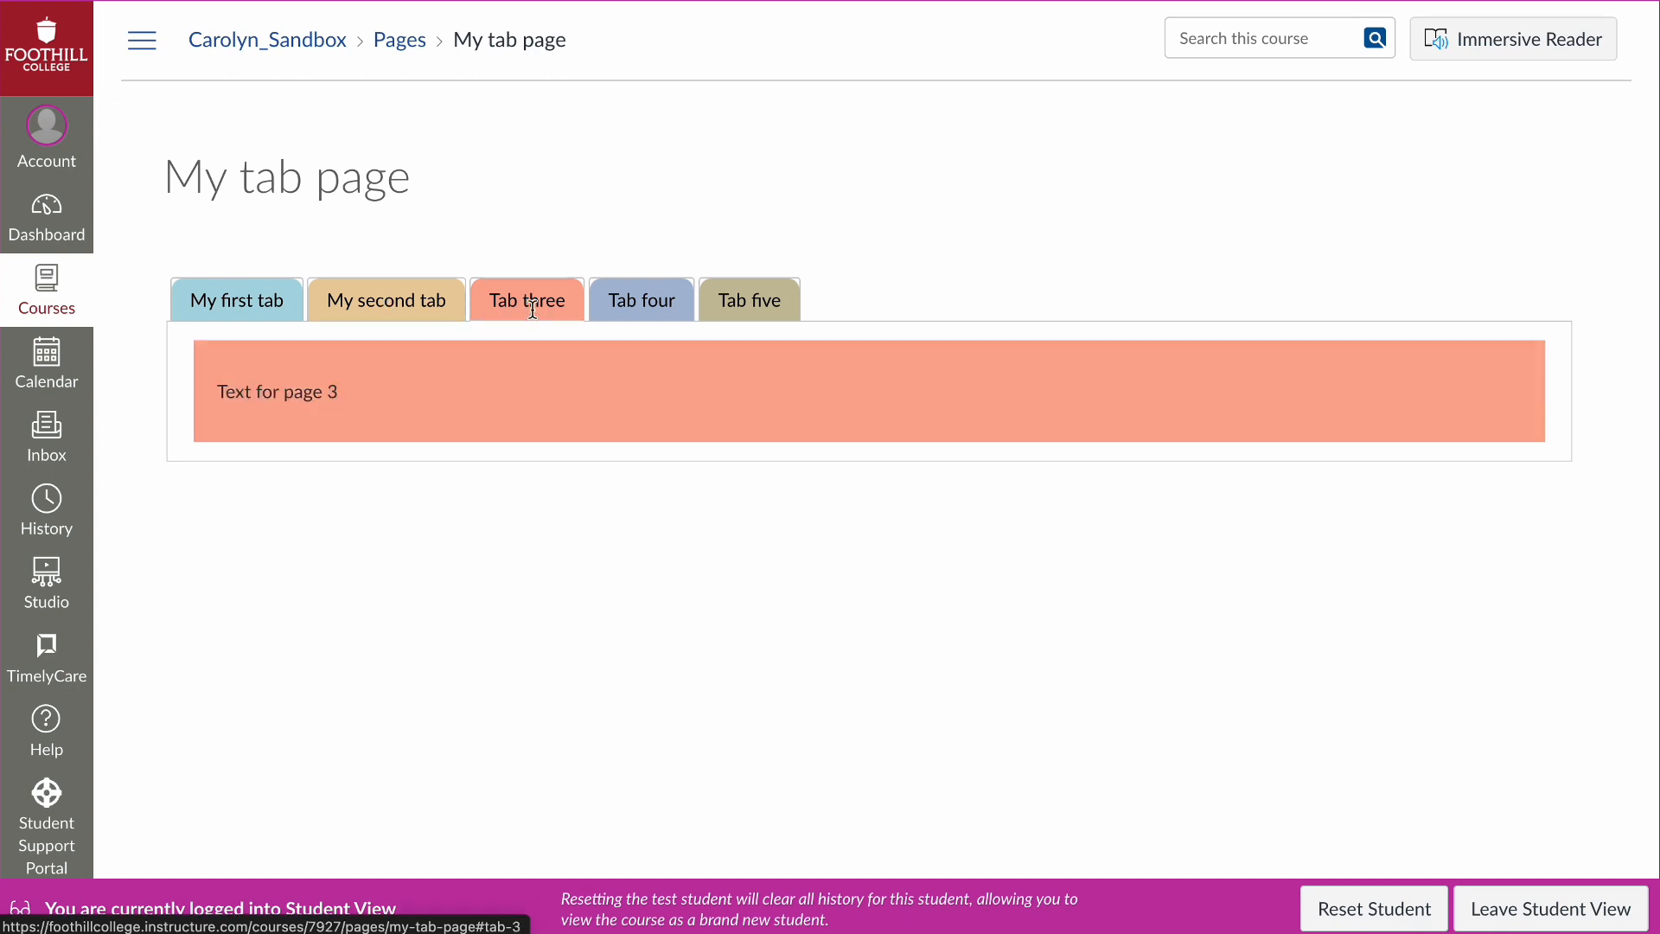
left_click(244, 302)
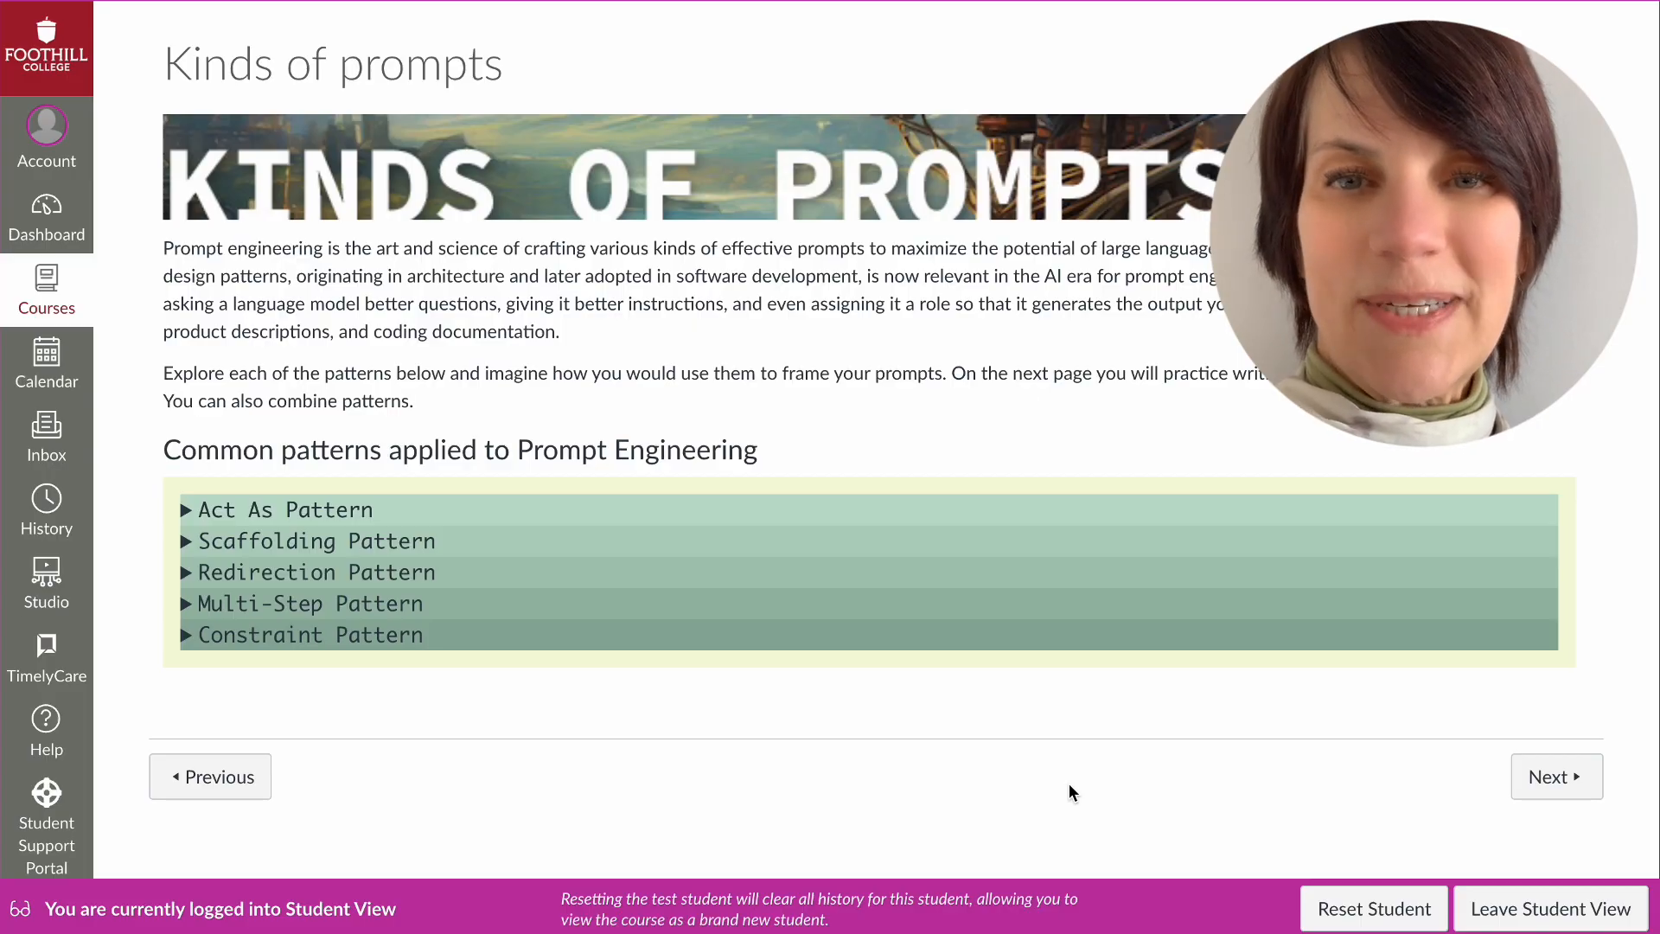
- Examine the Act As, Scaffolding and Multi-Step sections of the Kinds of prompts accordion, collapsing the first two again after viewing
left_click(189, 514)
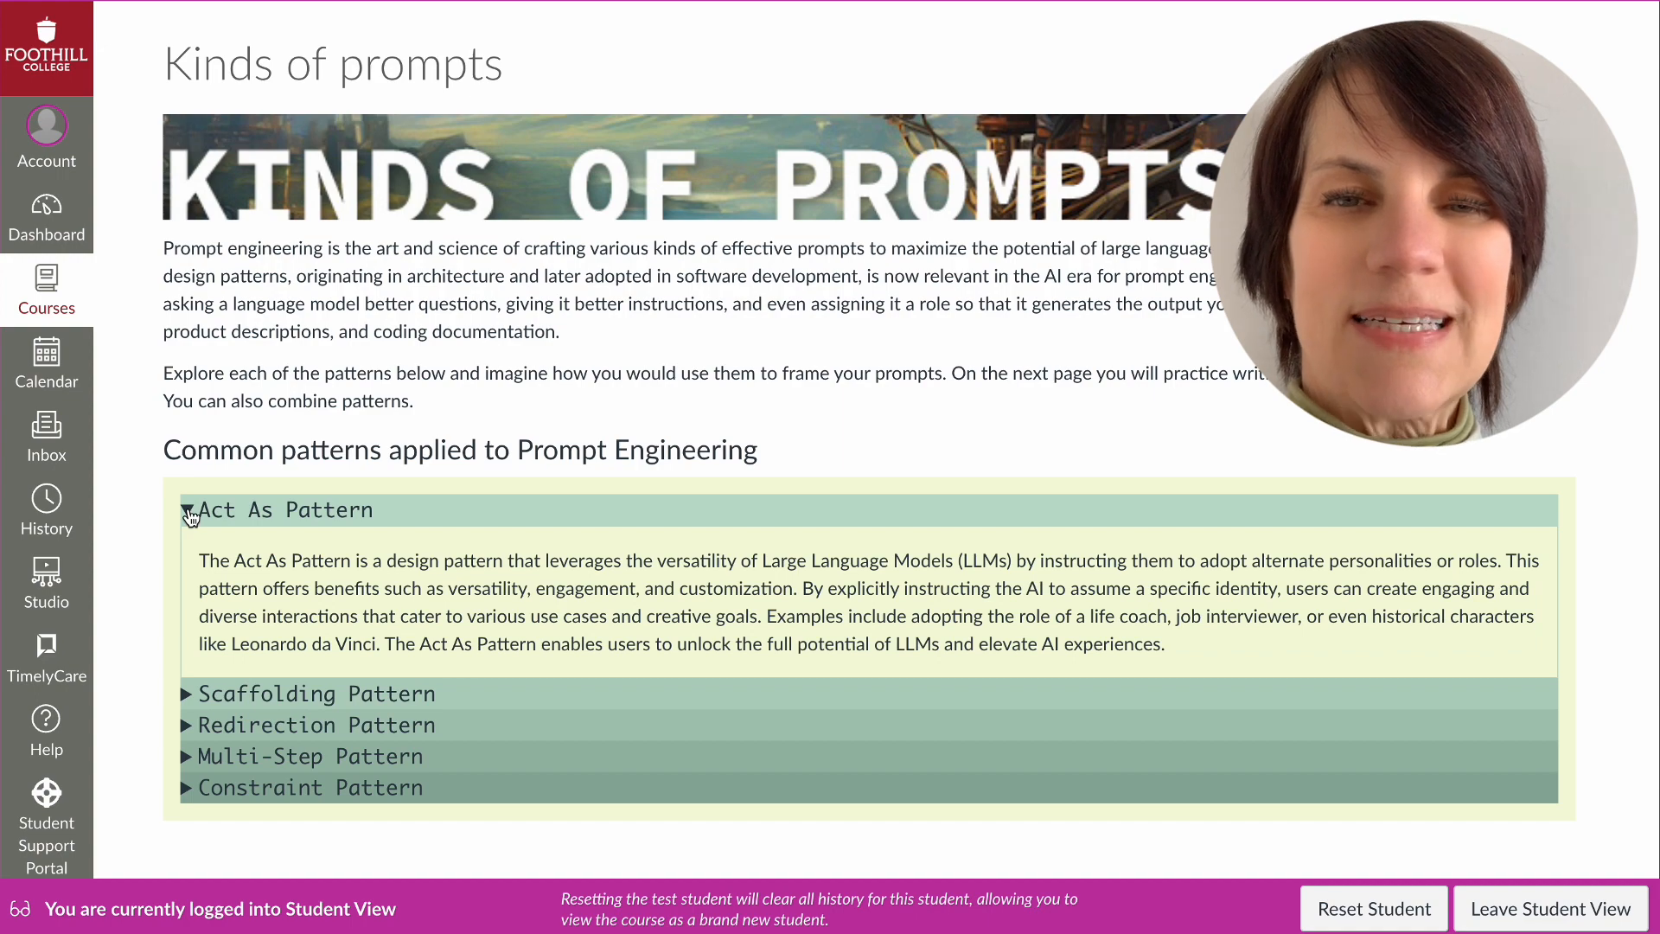
left_click(189, 699)
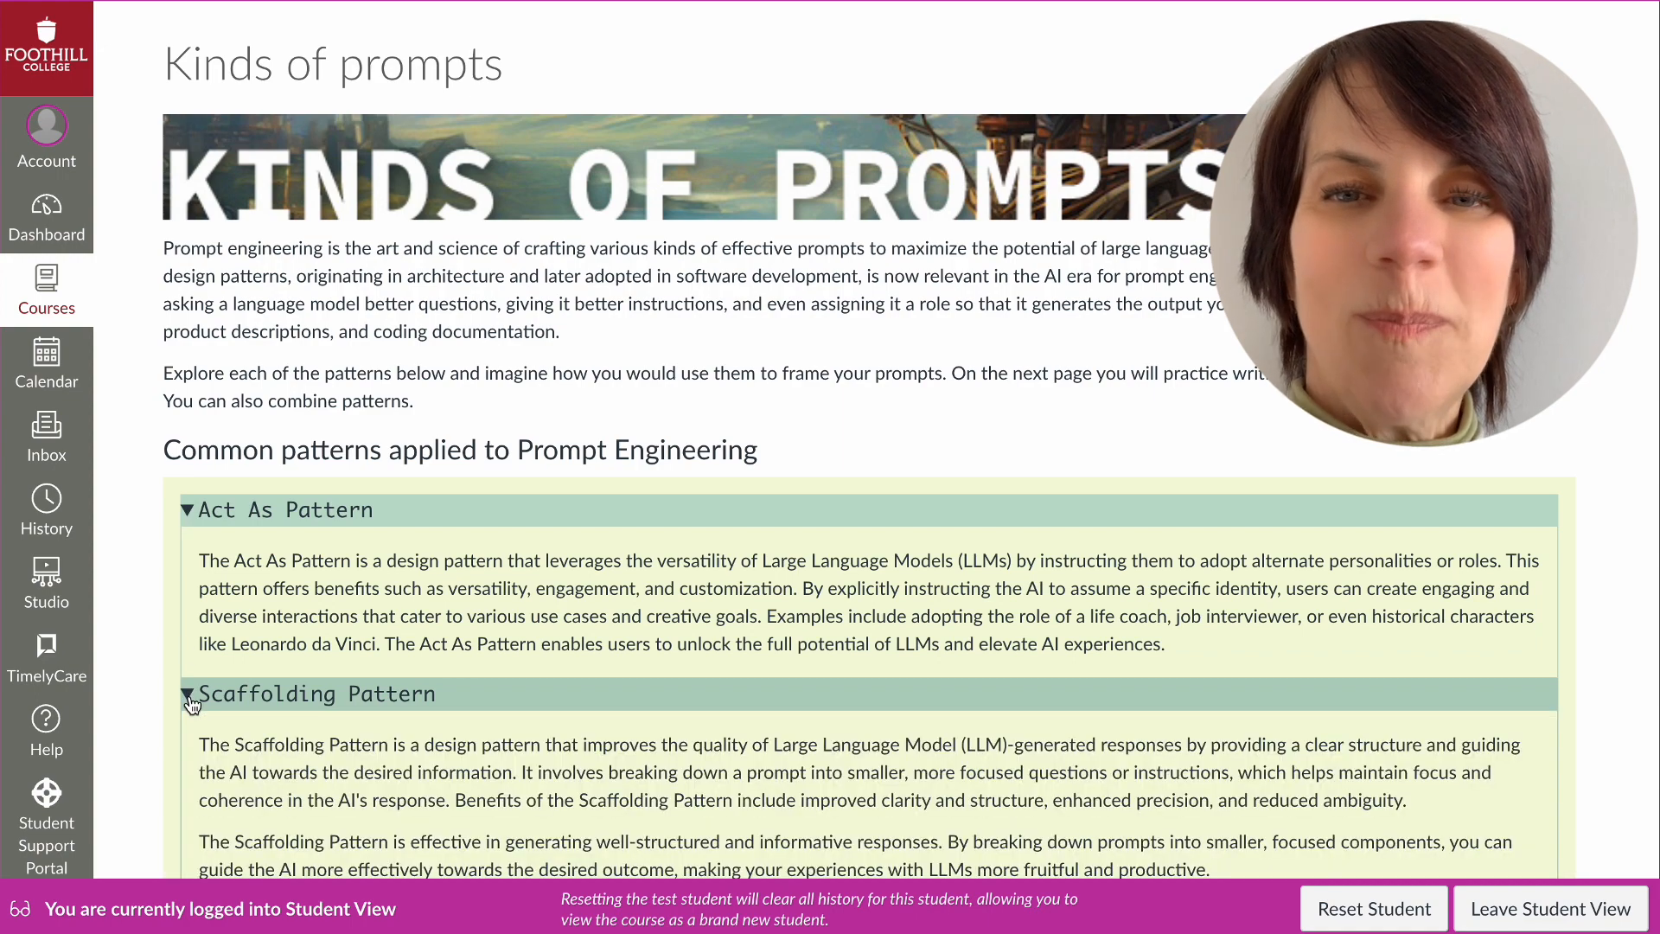
left_click(189, 512)
scroll(355, 591, "down", 3)
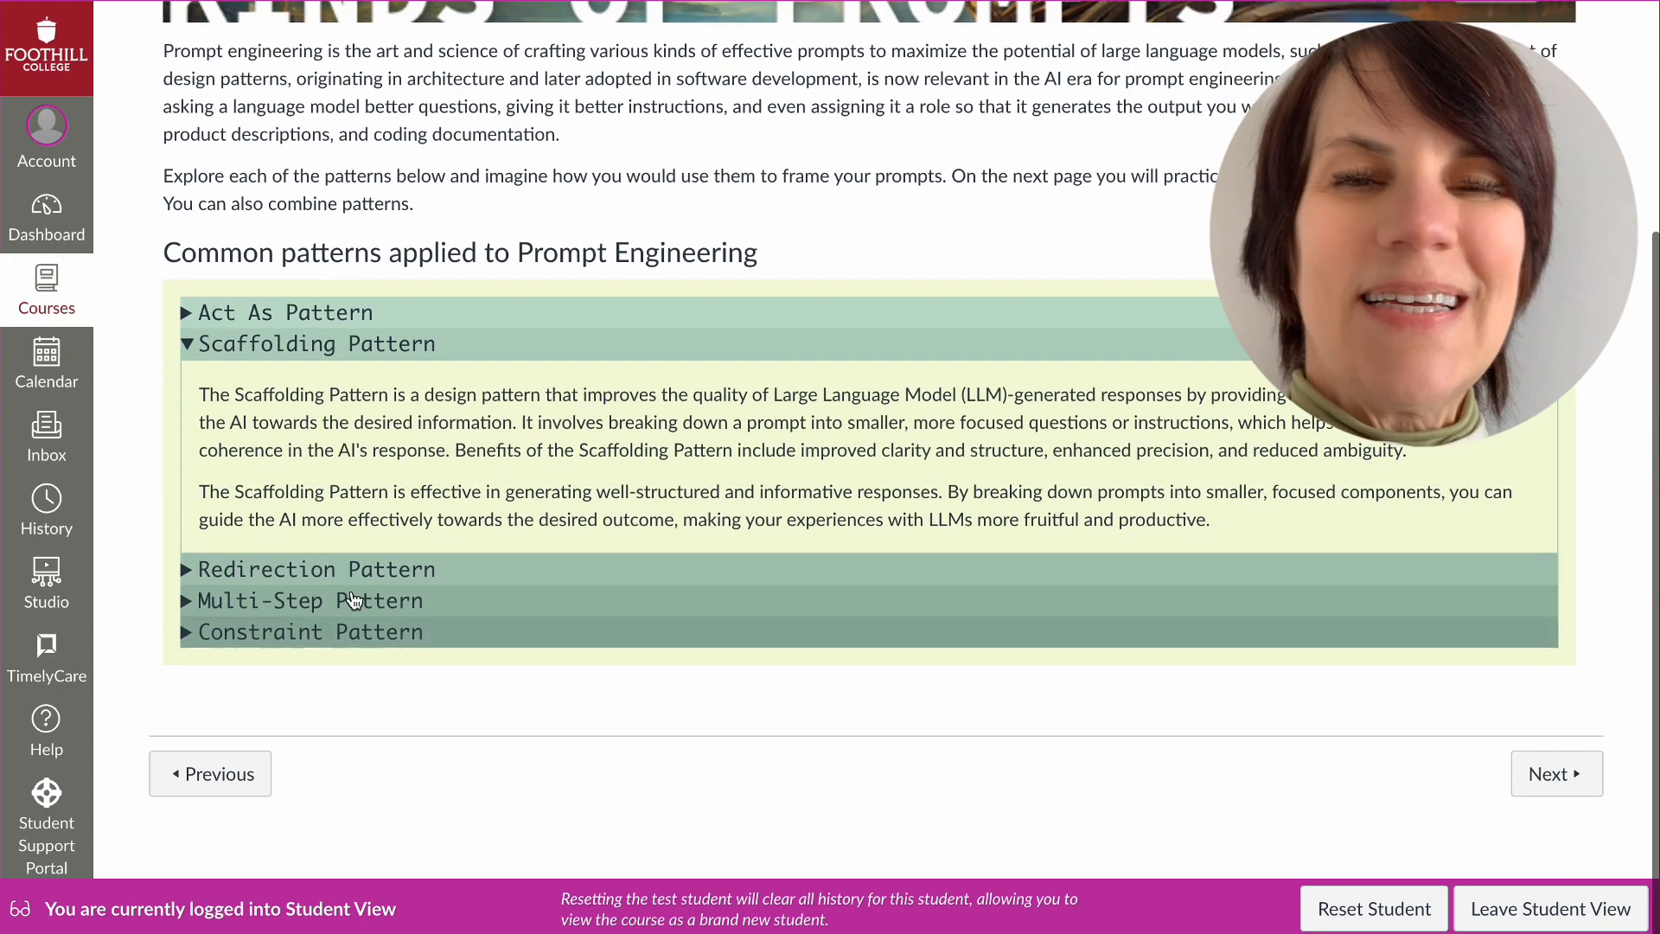
left_click(187, 605)
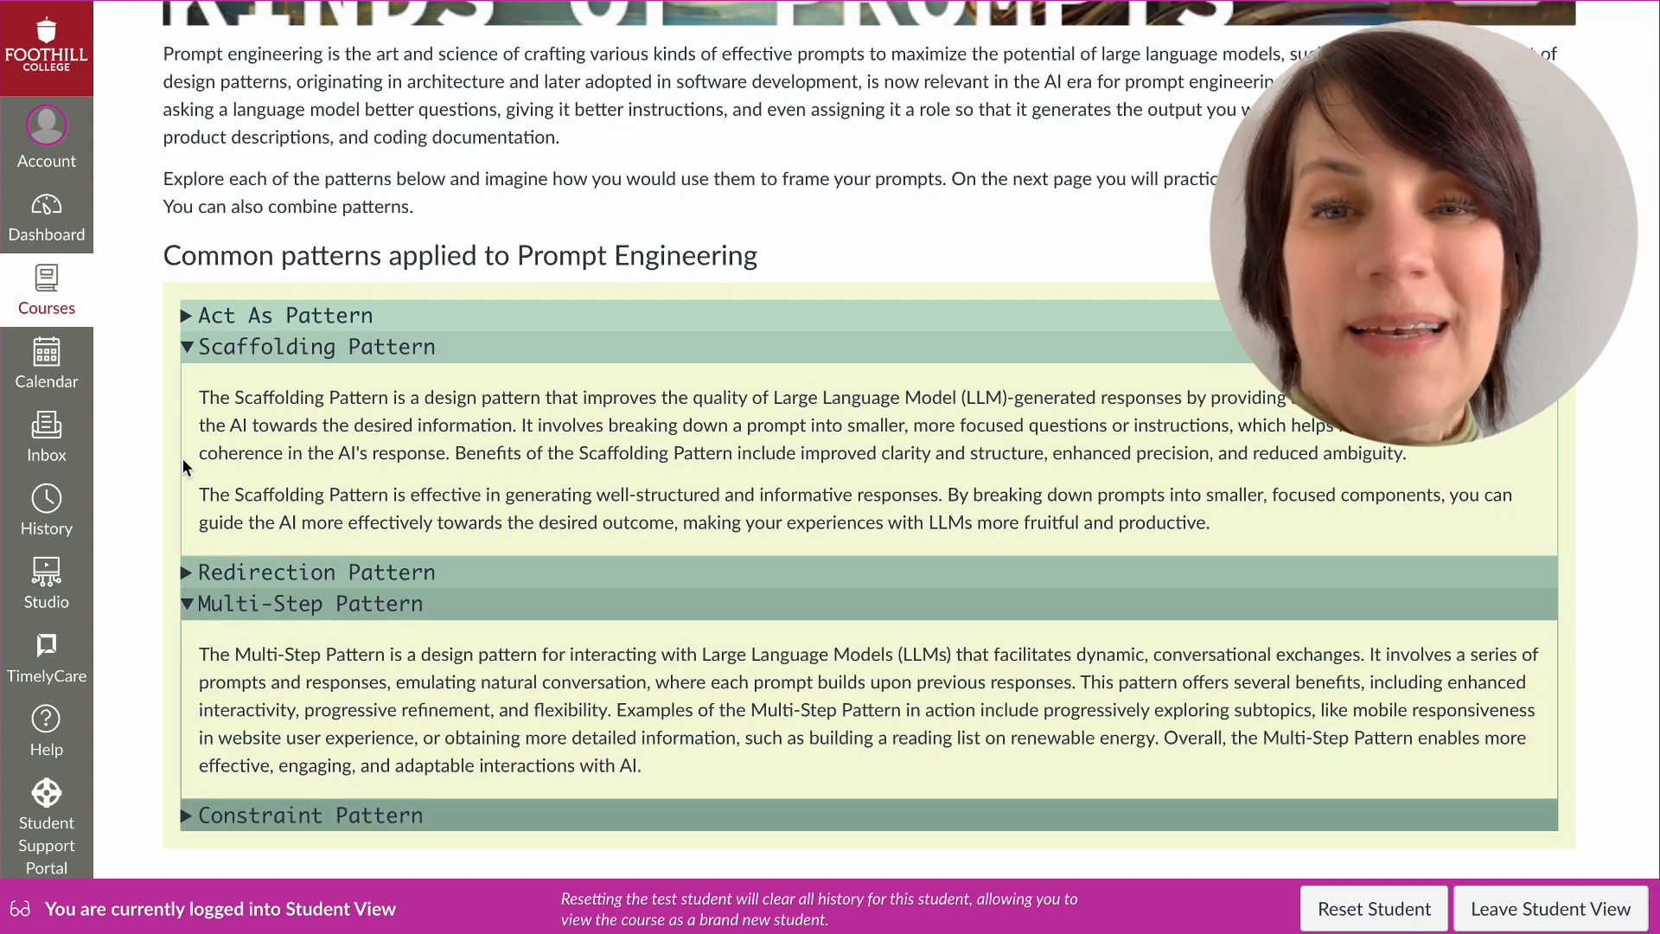
left_click(187, 359)
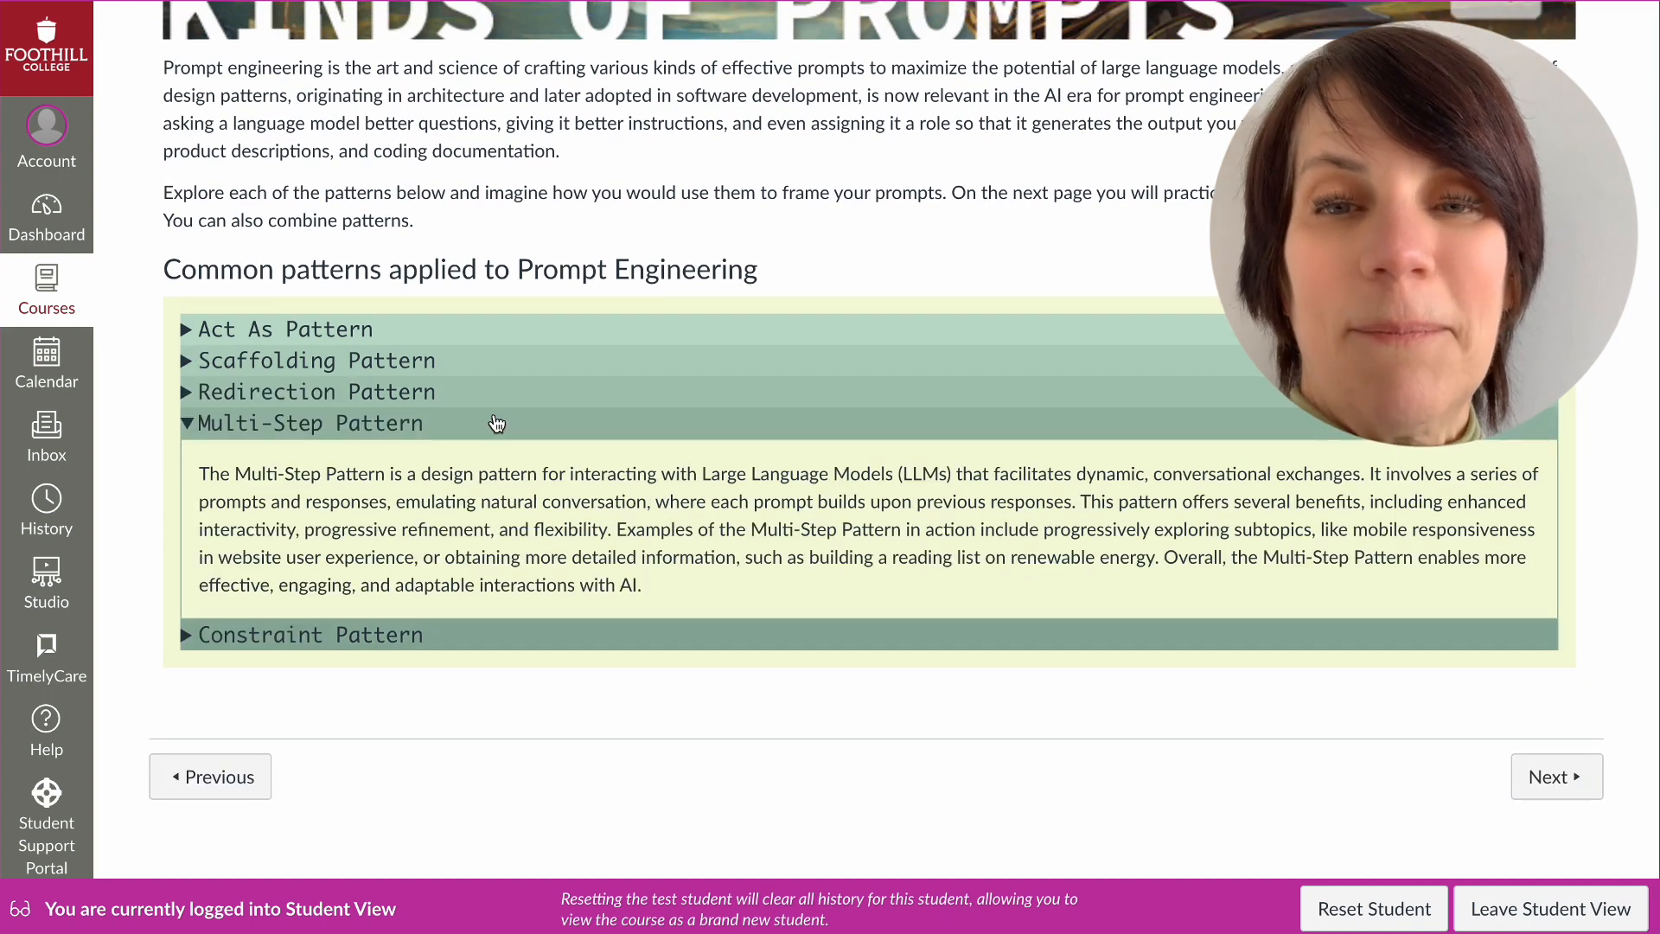
scroll(496, 424, "up", 3)
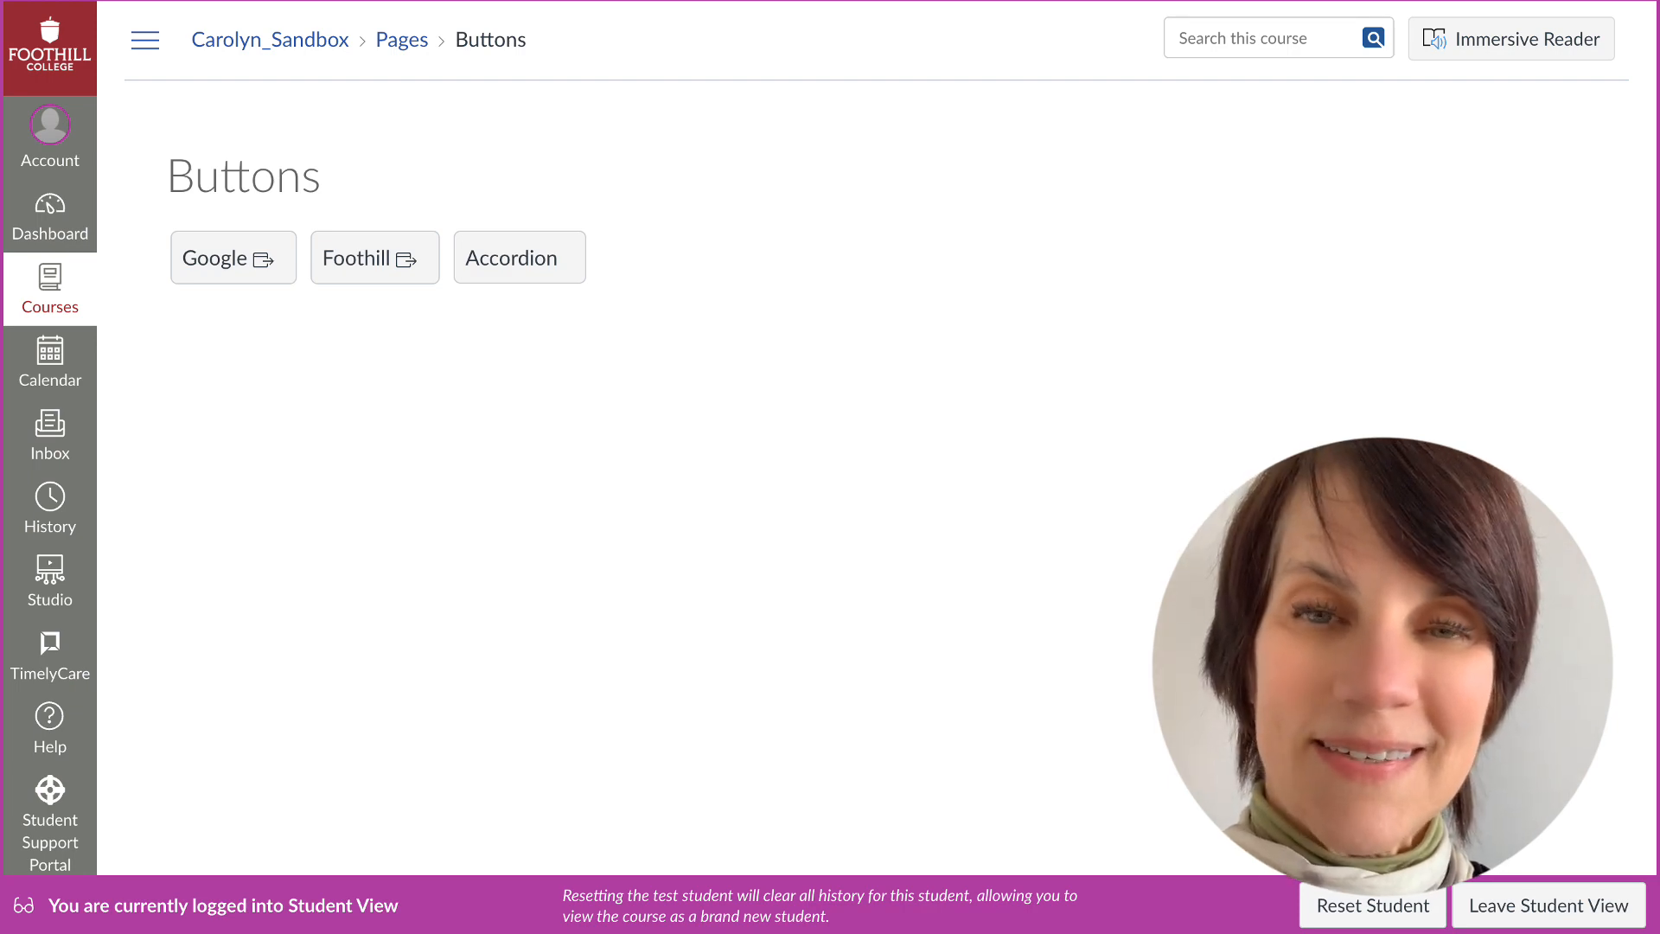
- Set the page title to "Buttons"
type("u")
type("ttons")
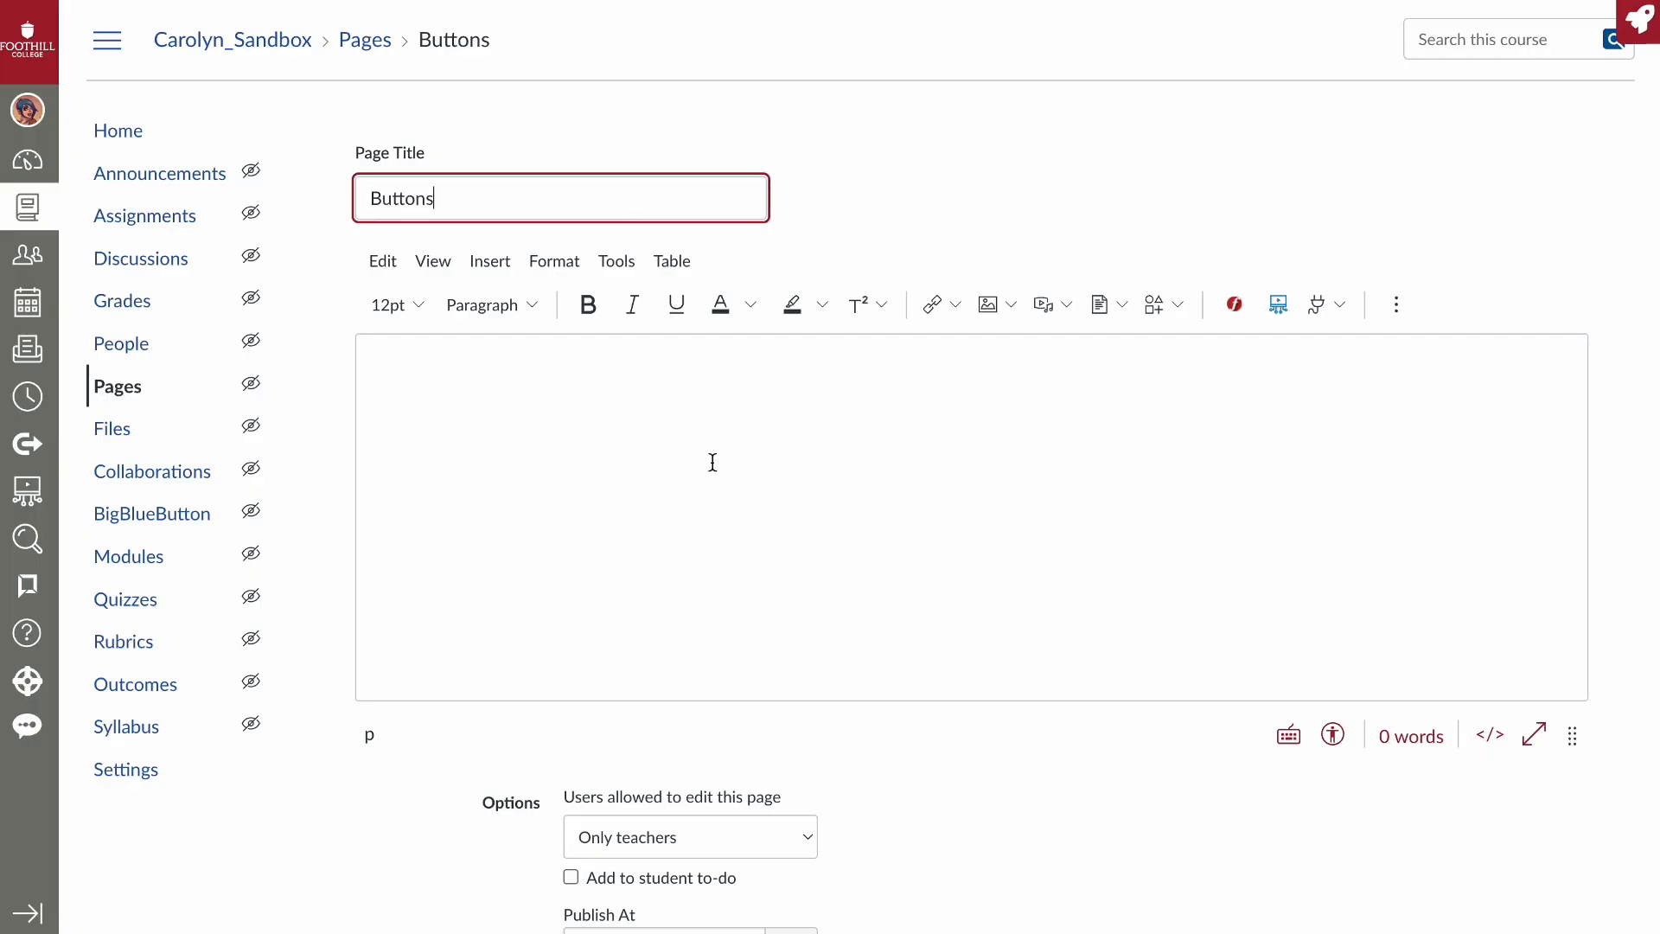
- Enter the text "Google Foothill Accordion" in the page body
left_click(715, 471)
type("B")
key("BackSpace")
type("G")
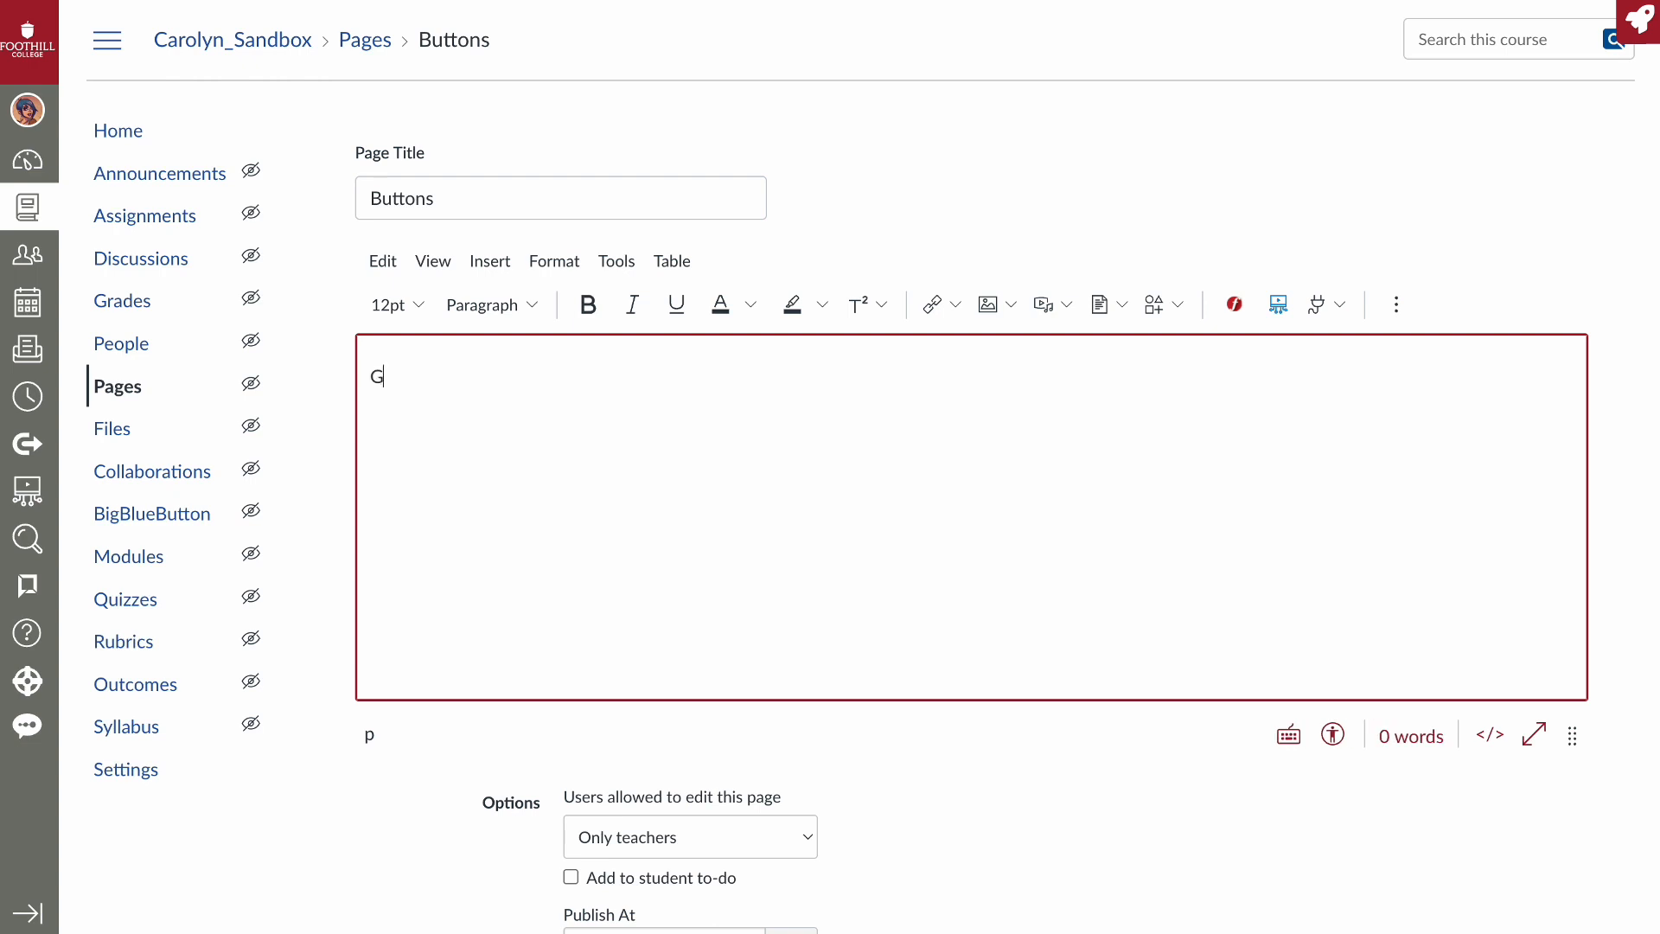
type("oogle Foo")
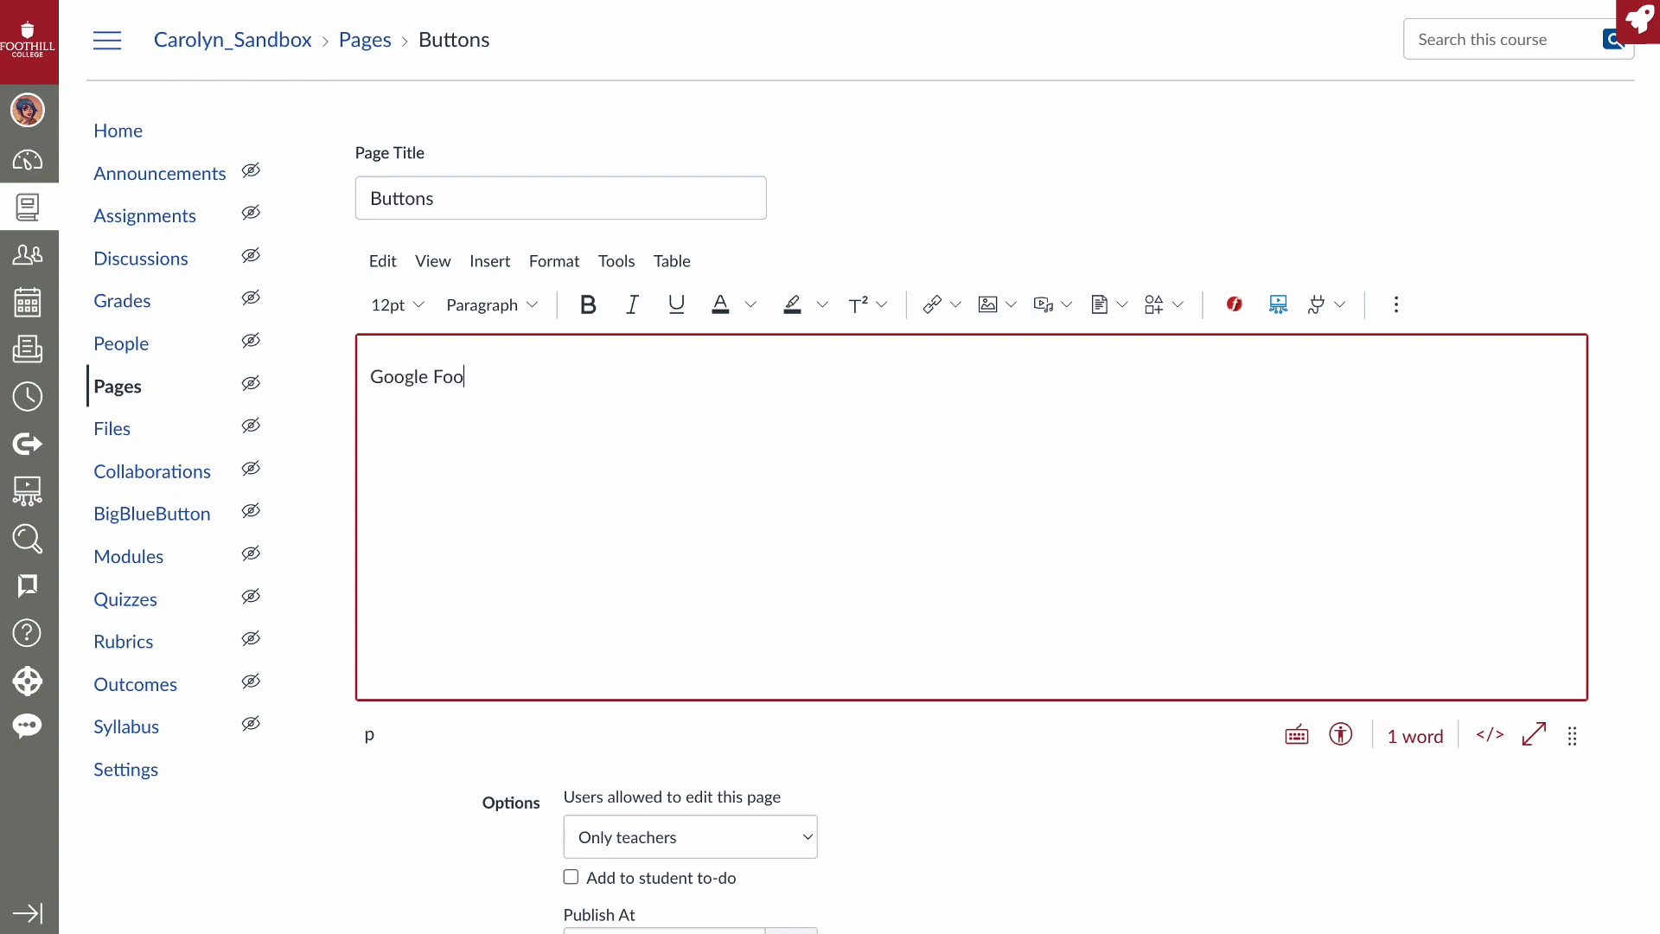
type("thill Accordion")
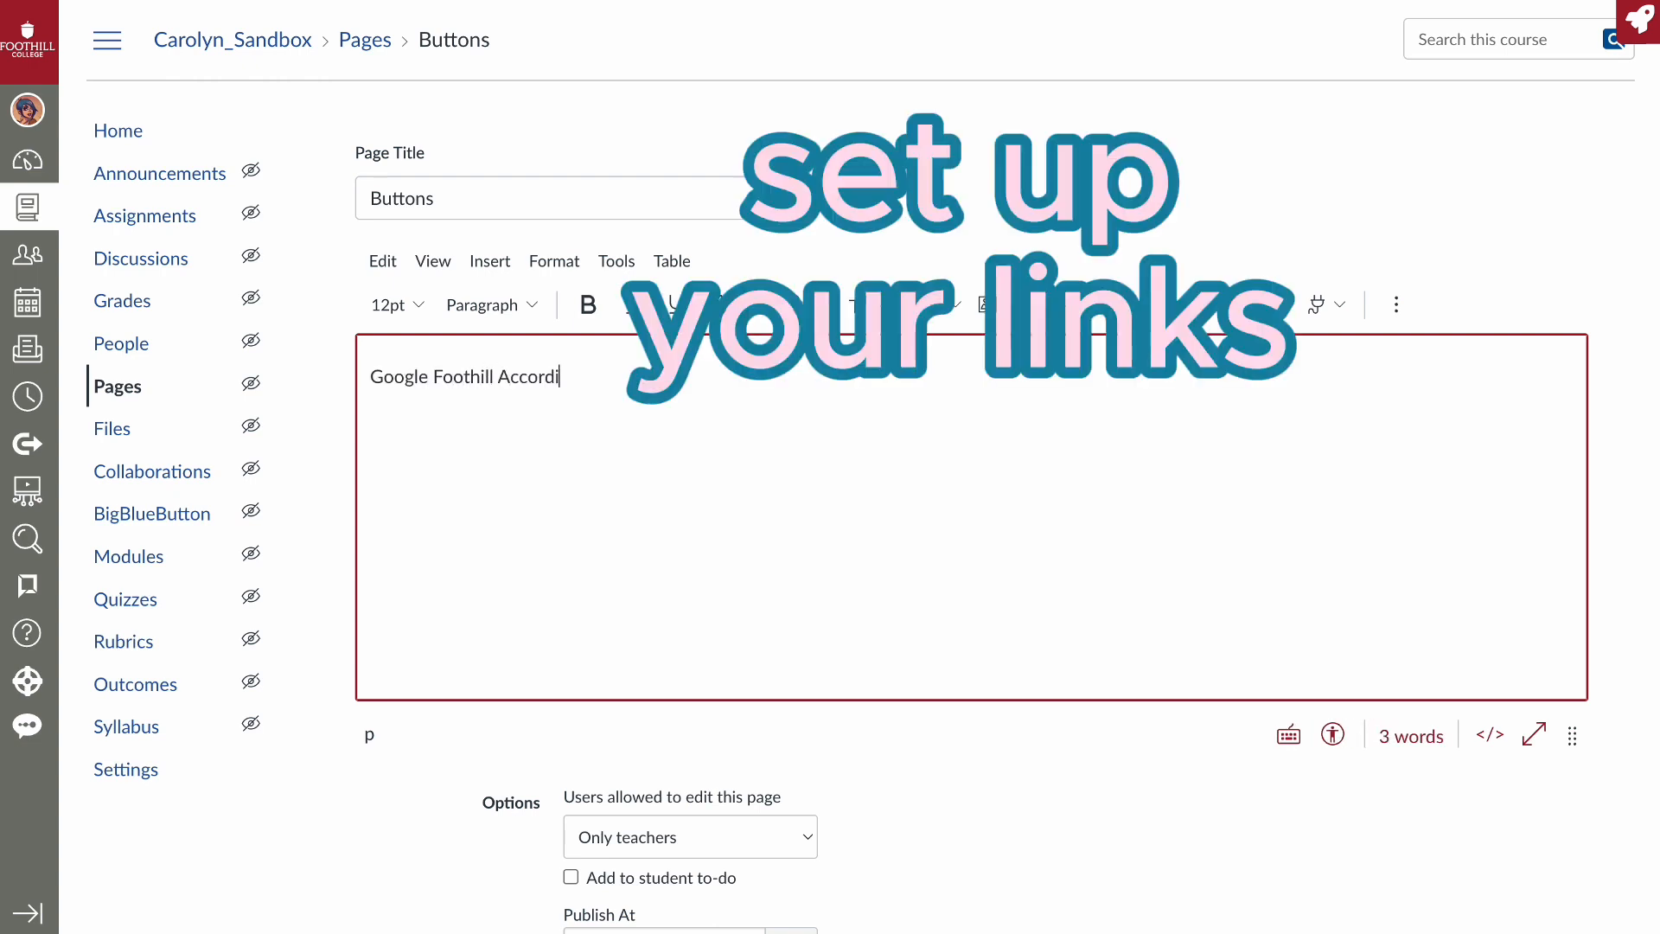
double_click(412, 378)
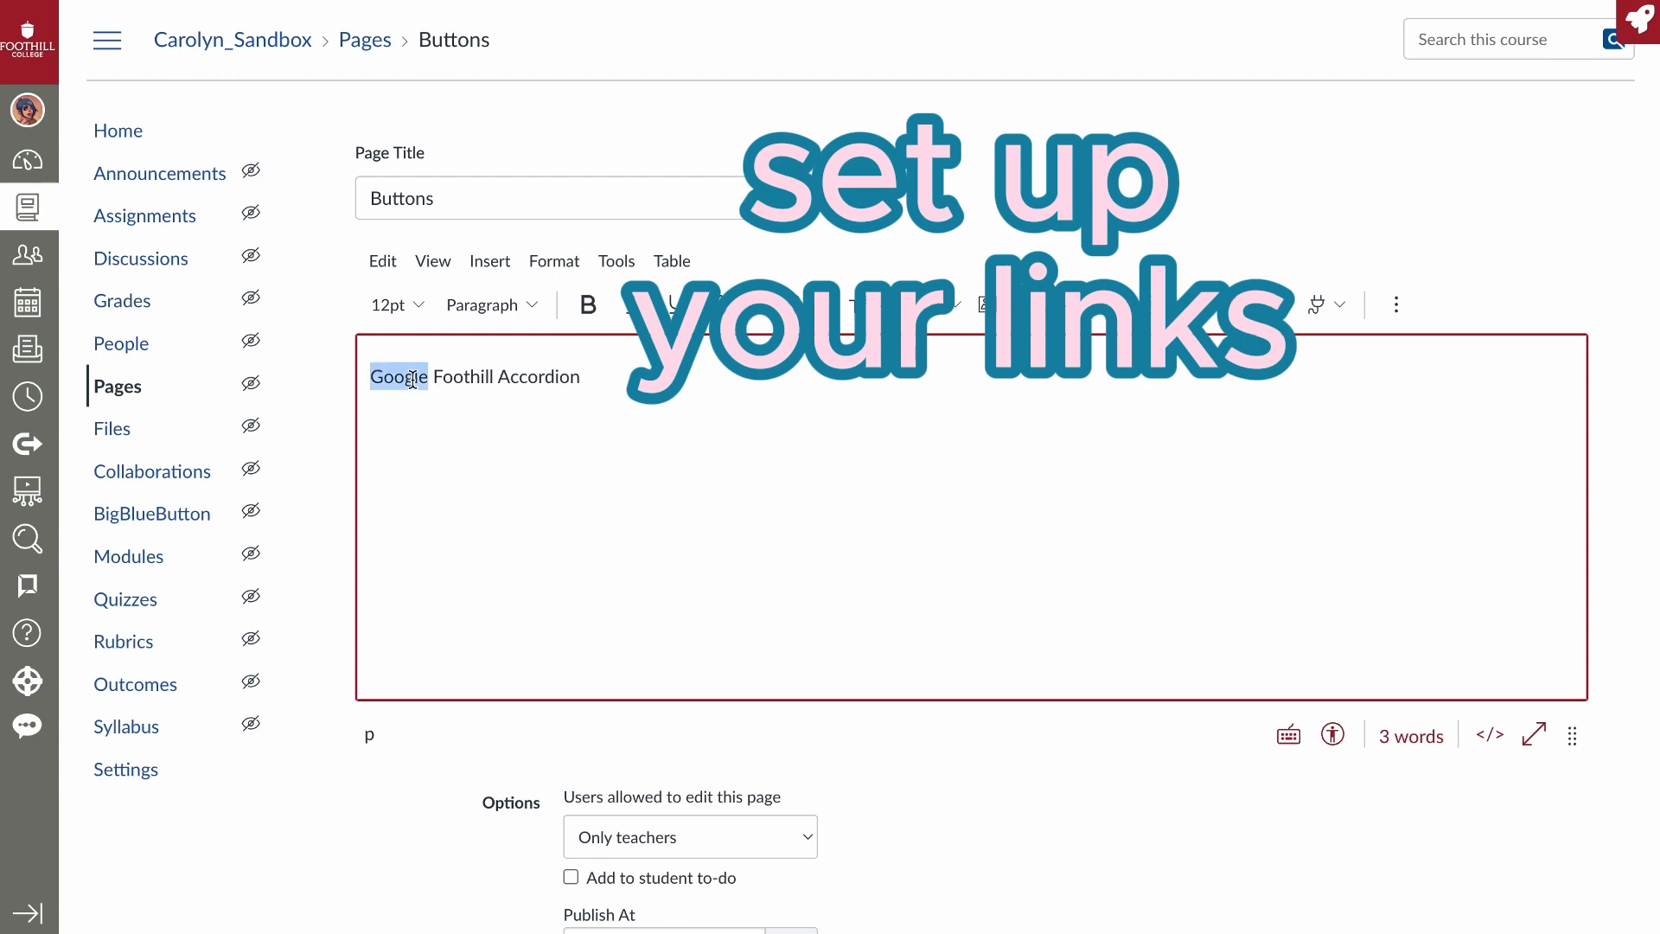
left_click(951, 313)
left_click(963, 351)
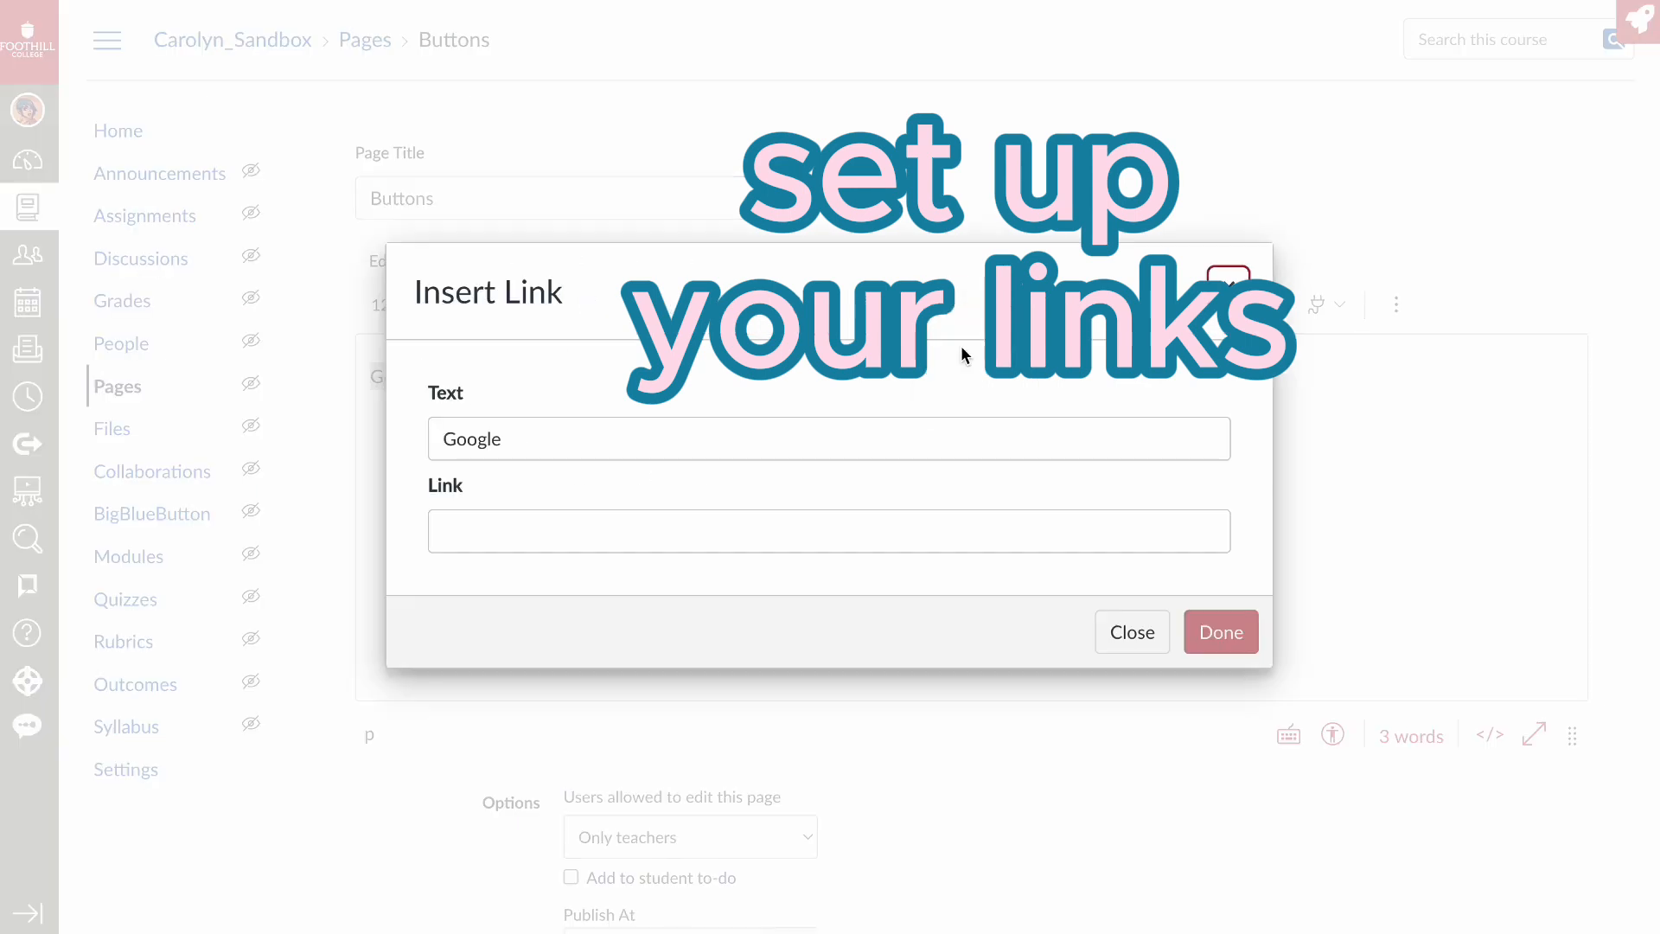
left_click(837, 537)
type("http://www.goog")
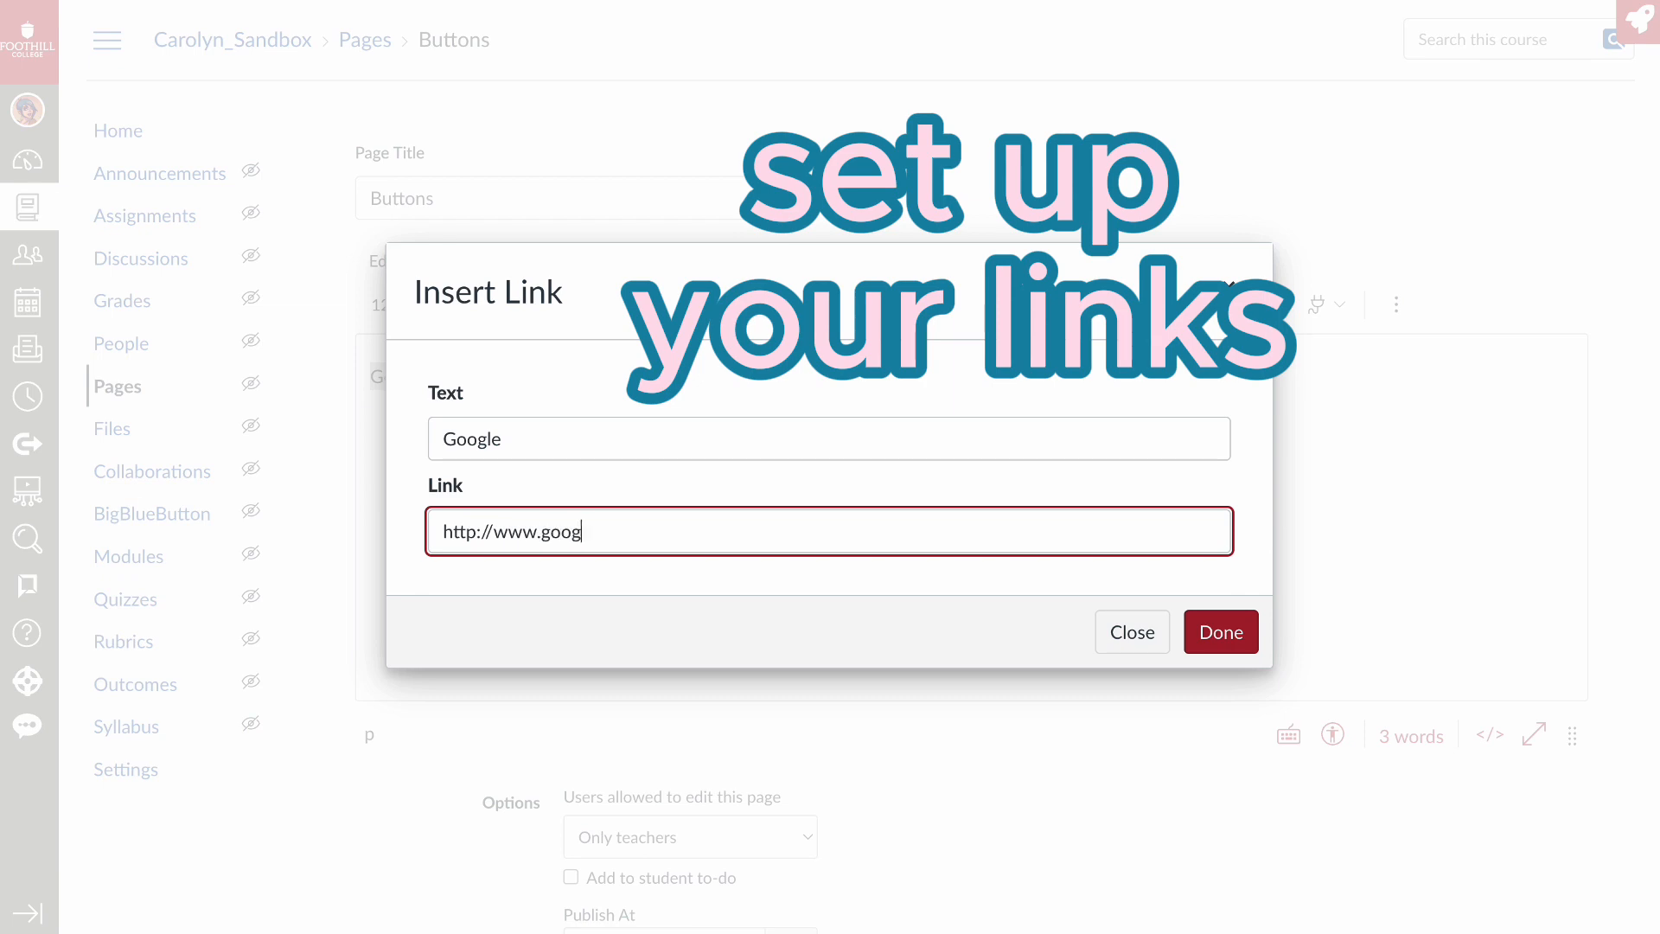
type("le.com")
key("Return")
double_click(462, 377)
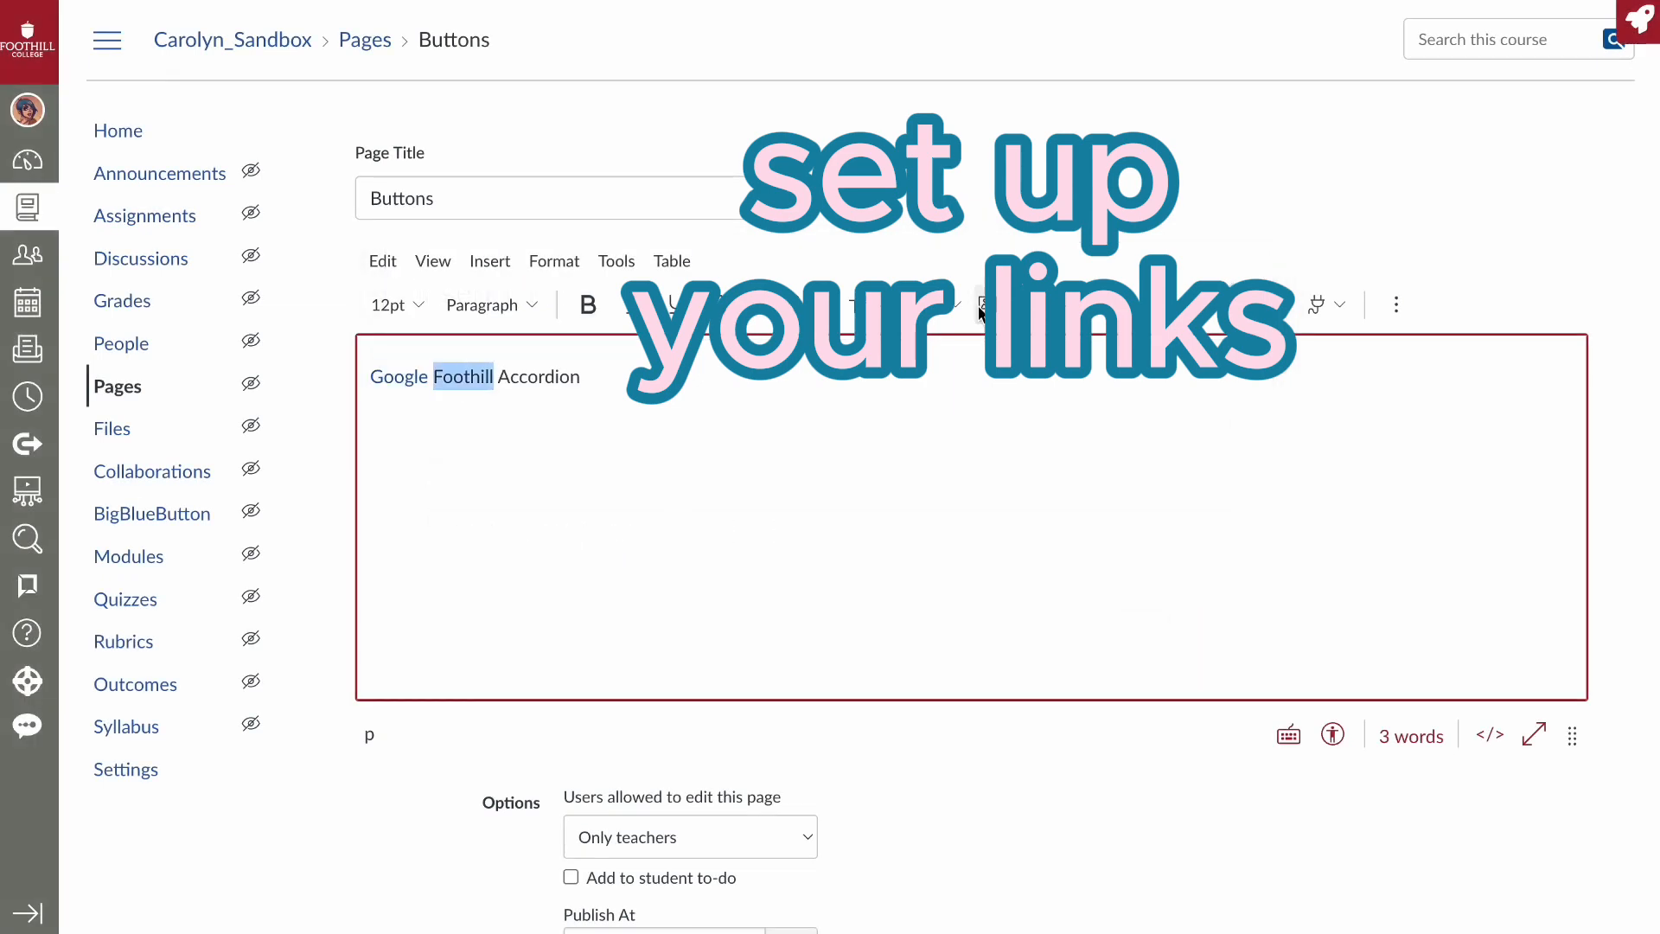
left_click(983, 309)
left_click(955, 350)
key("Tab")
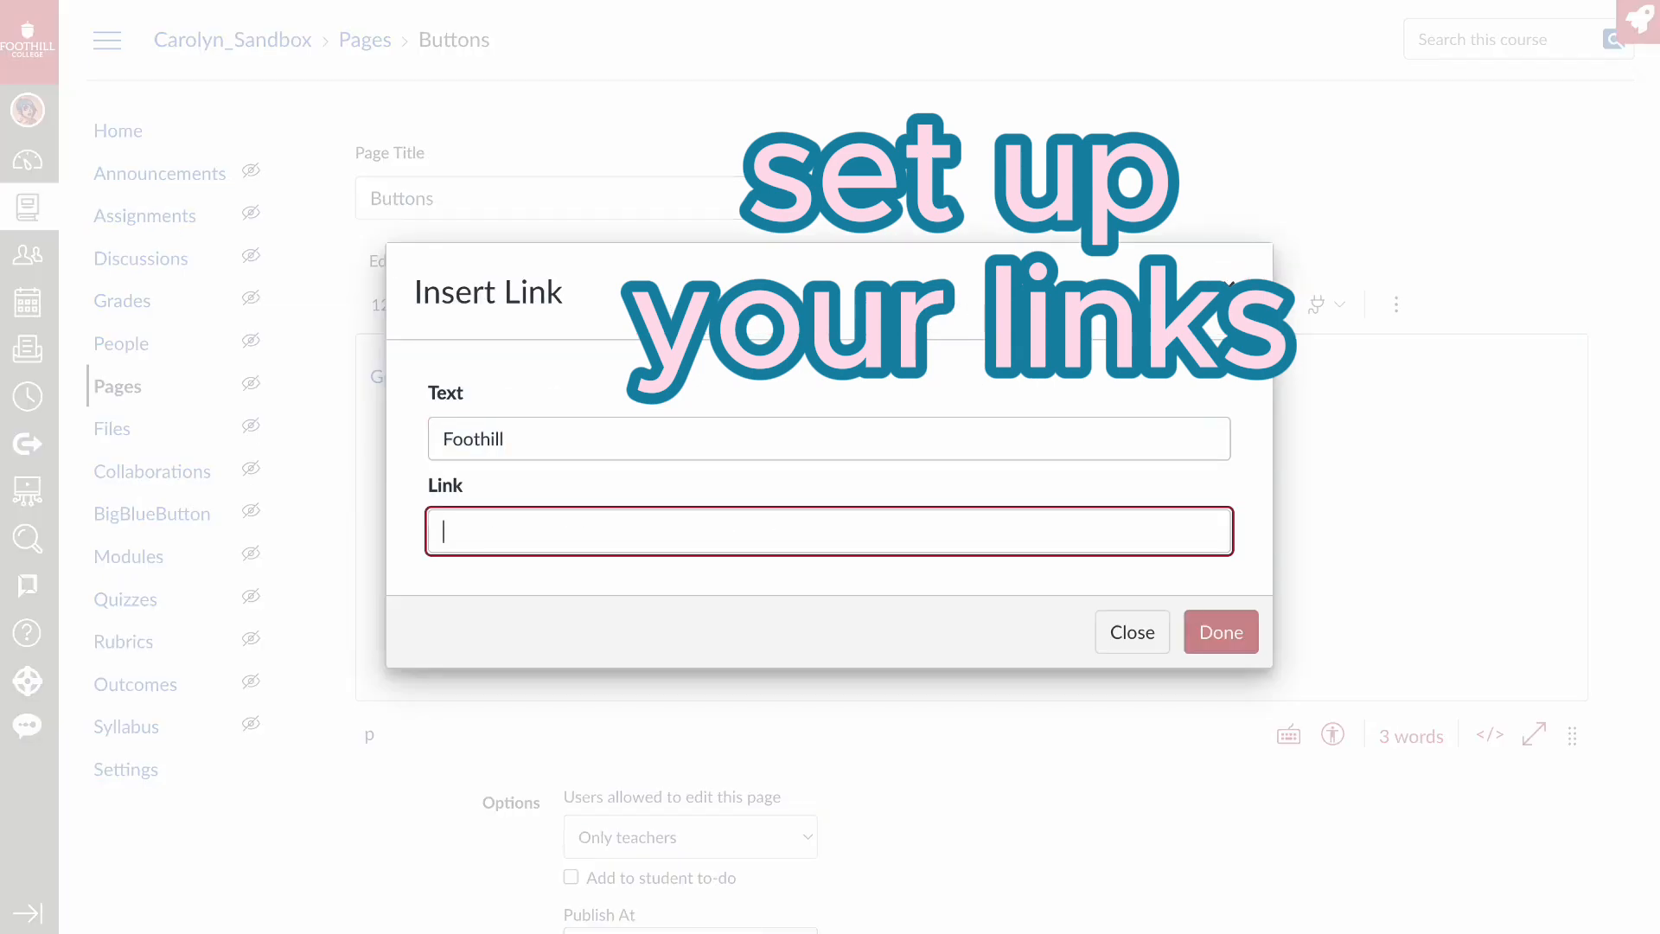
type("http://www.foothill.")
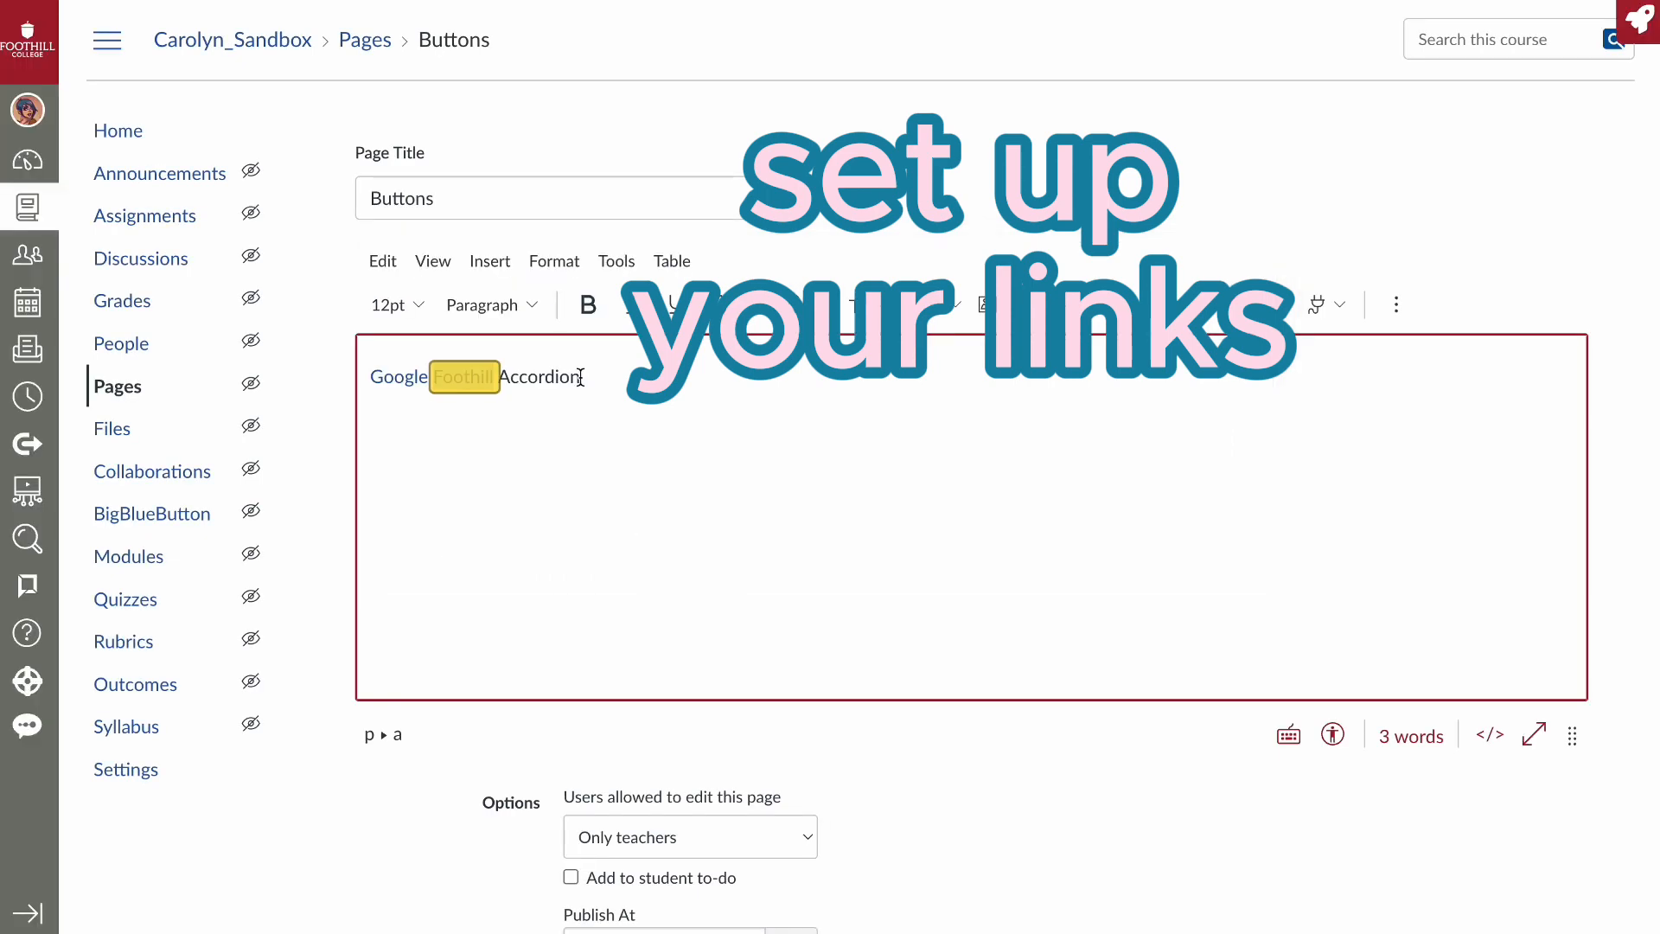
- Link the word "Accordion" in the page body to the existing course page Accordion
double_click(566, 376)
left_click(955, 304)
left_click(960, 388)
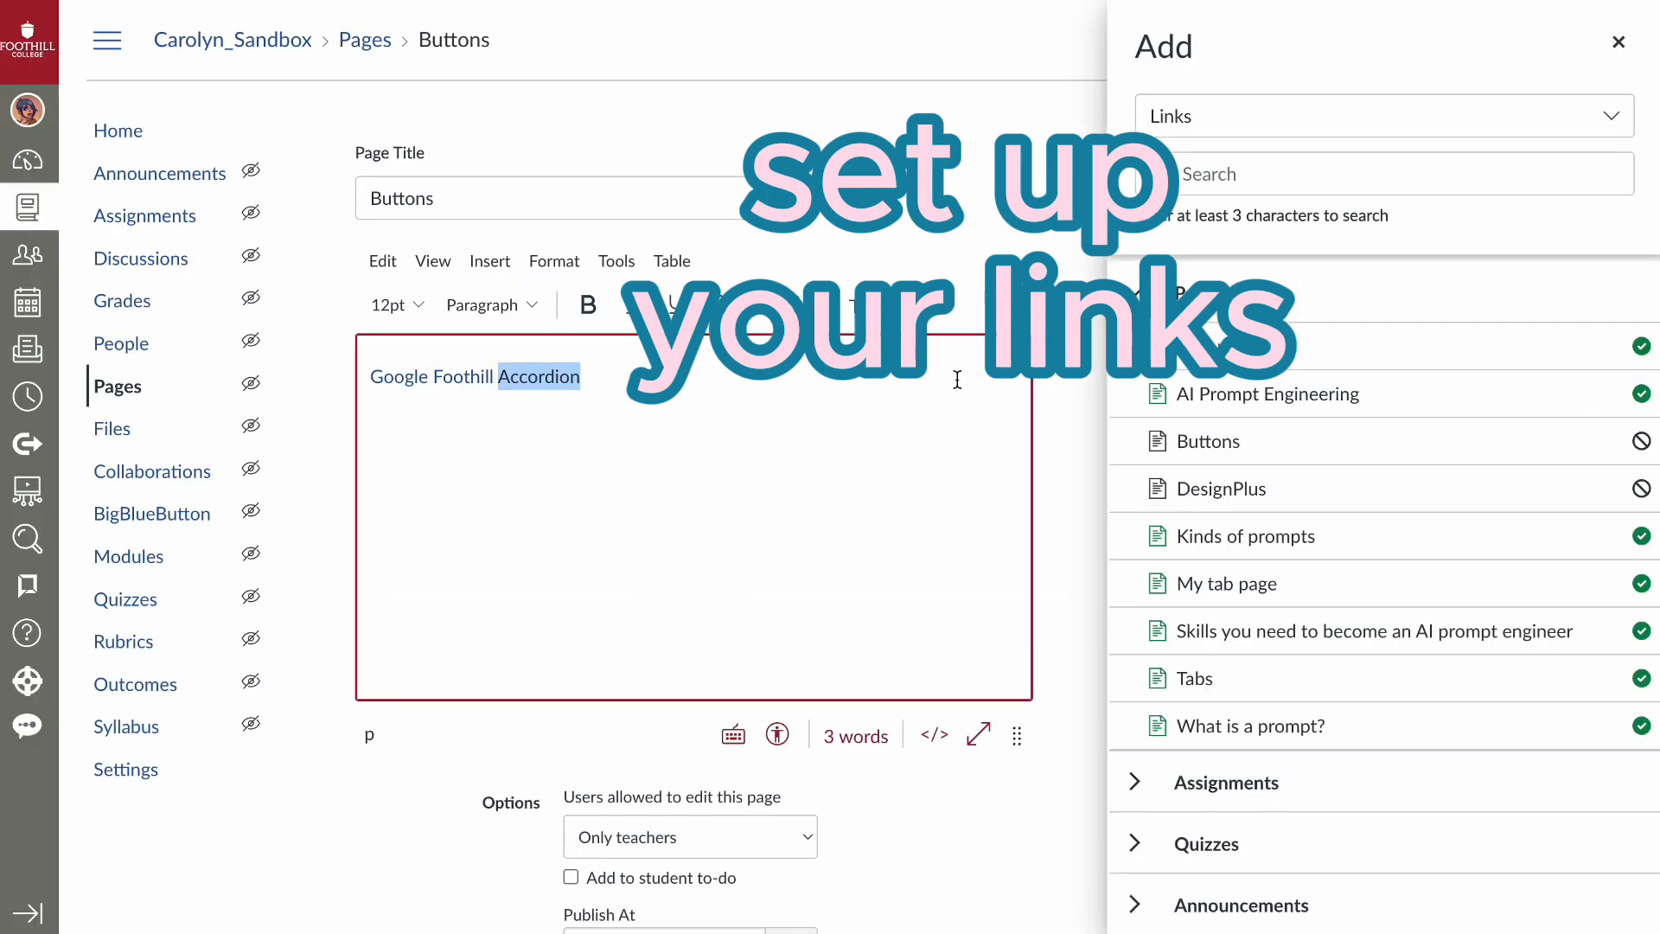
left_click(1211, 345)
left_click(1620, 43)
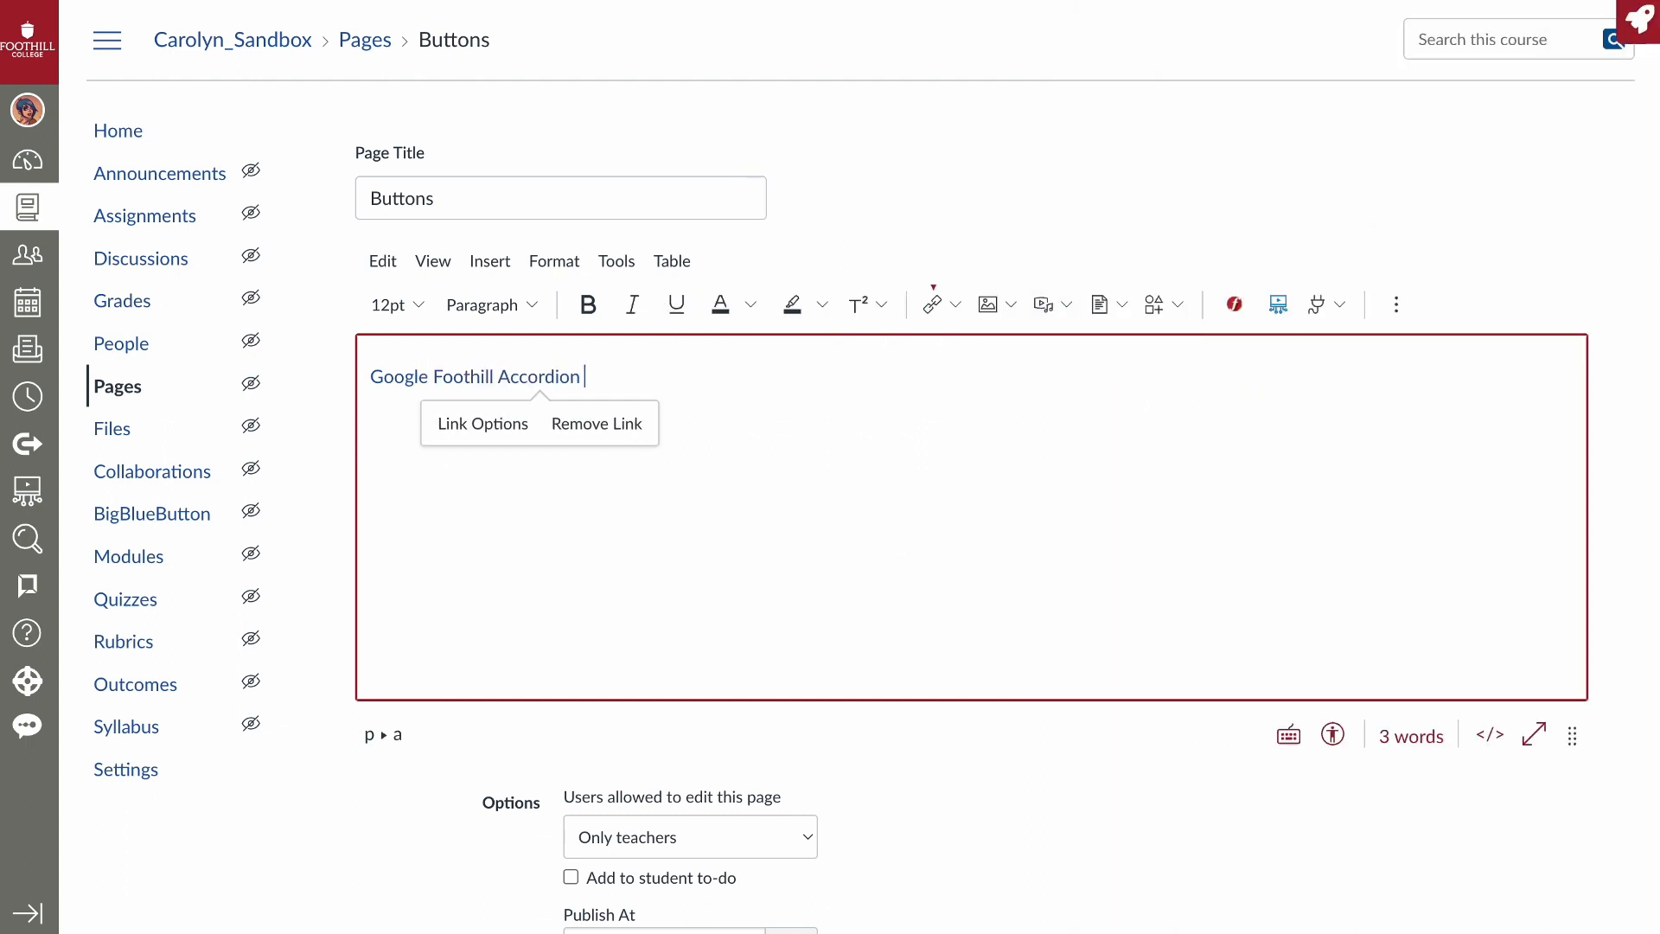
- In the HTML code, insert class="btn-large btn-publish btn" style="margin: 4px;" after "<a " in the Google, Foothill and Accordion links
left_click(1490, 736)
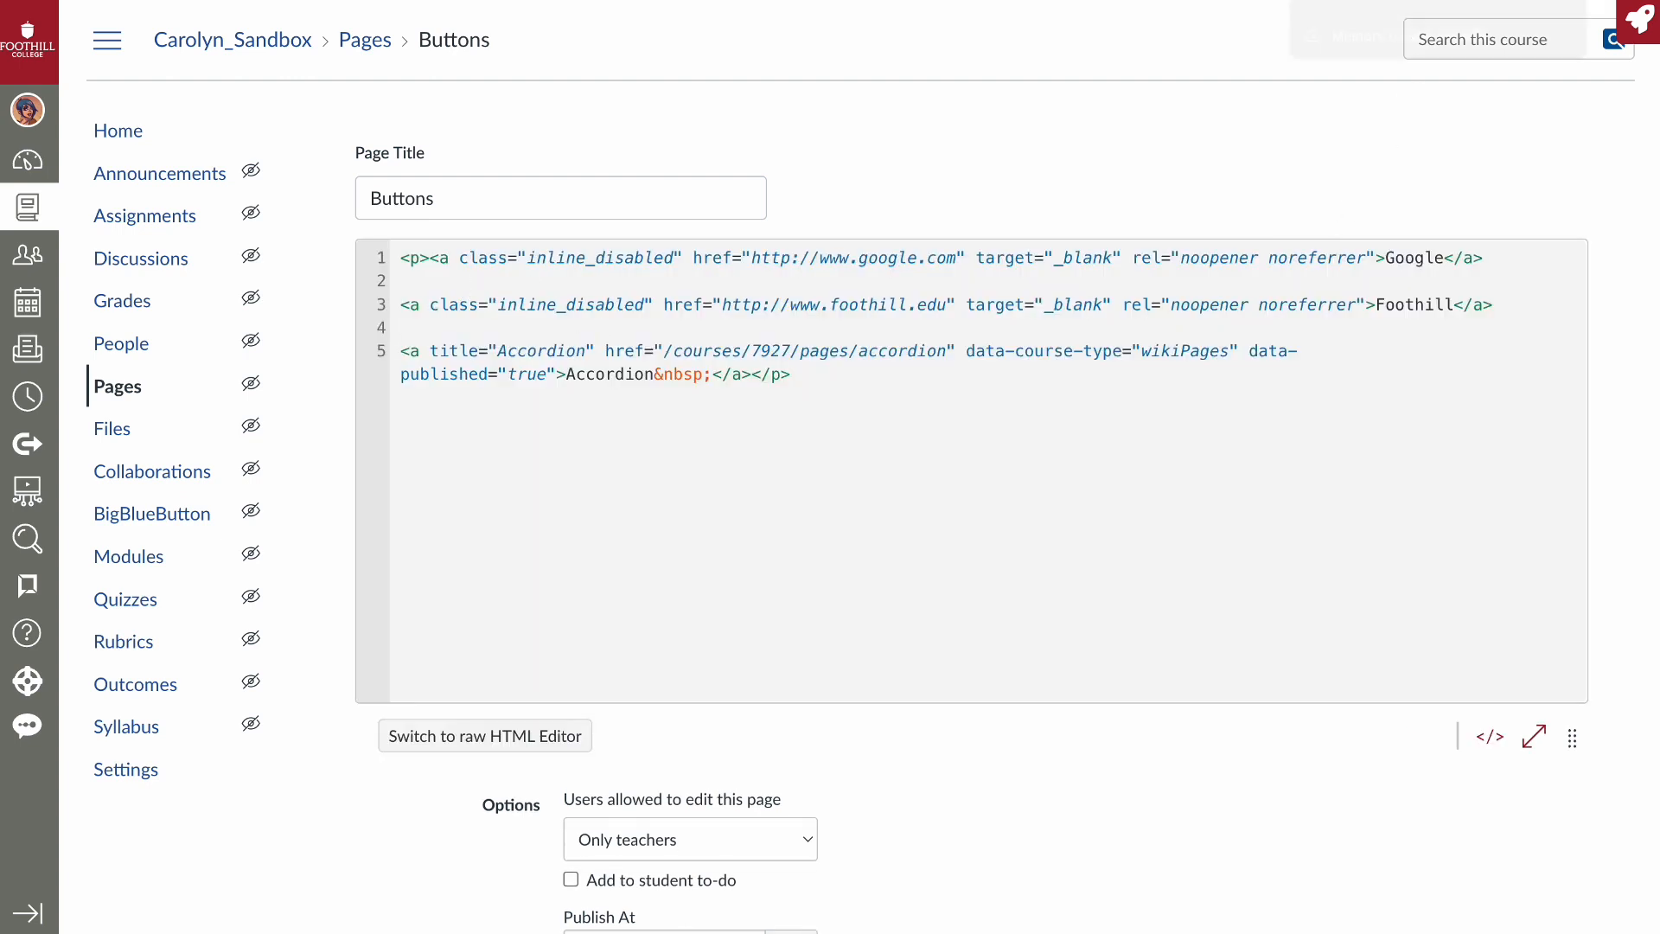
key("ctrl+a")
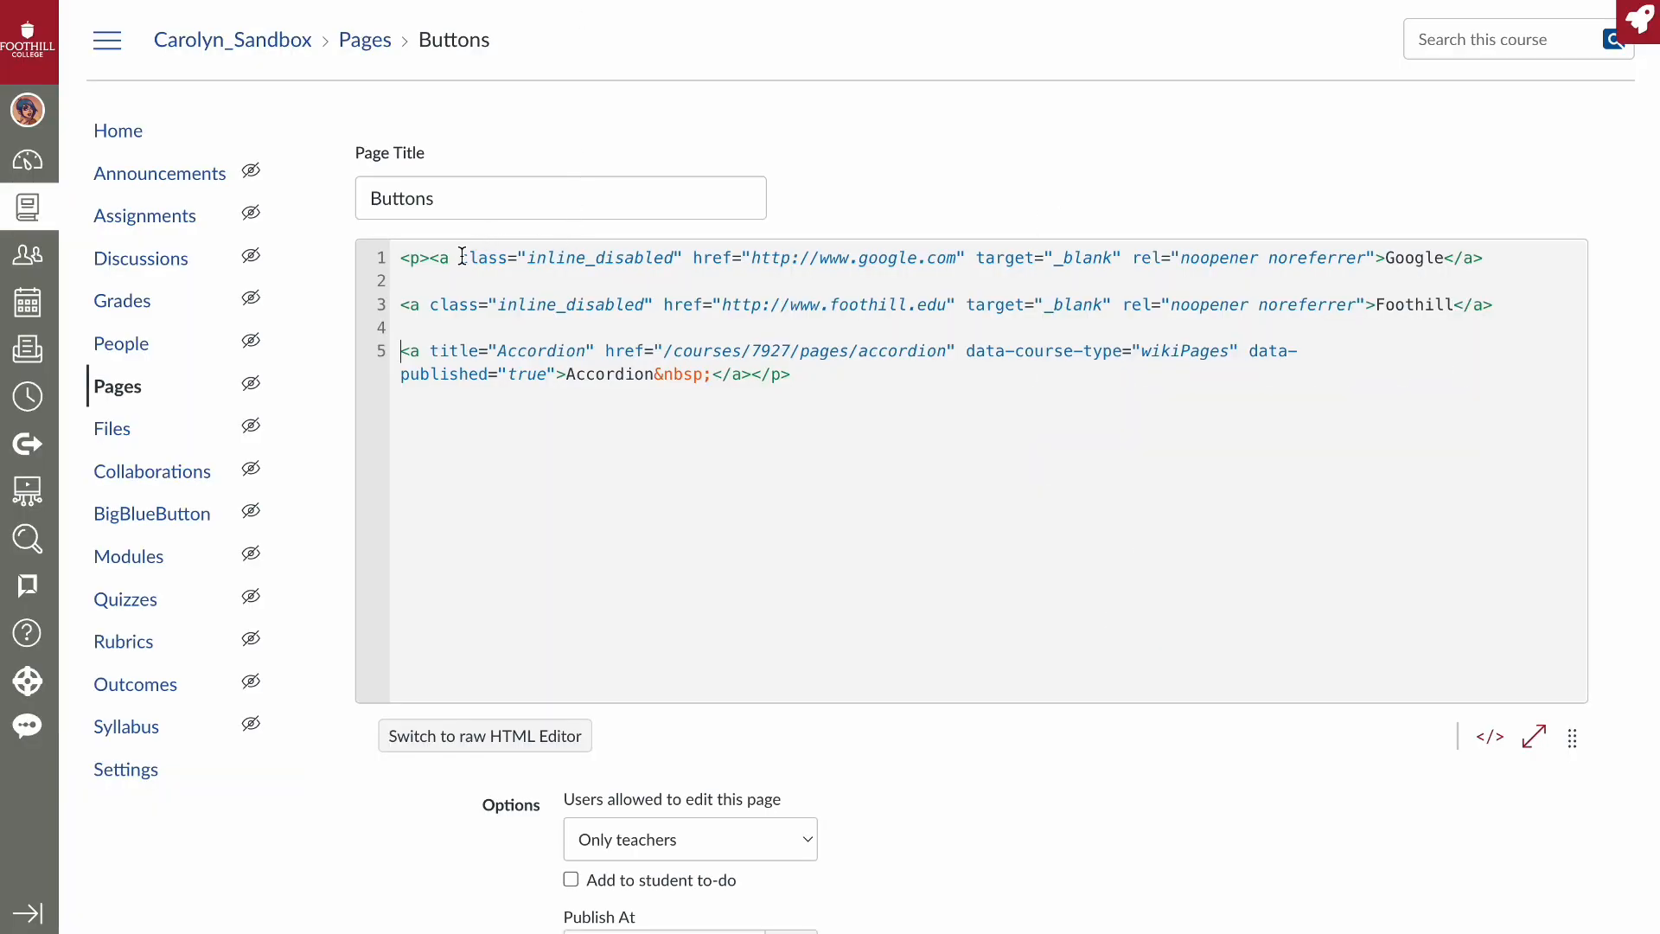
type("class=\"btn-large btn-publish btn\" style=\"margin: 4px;\"")
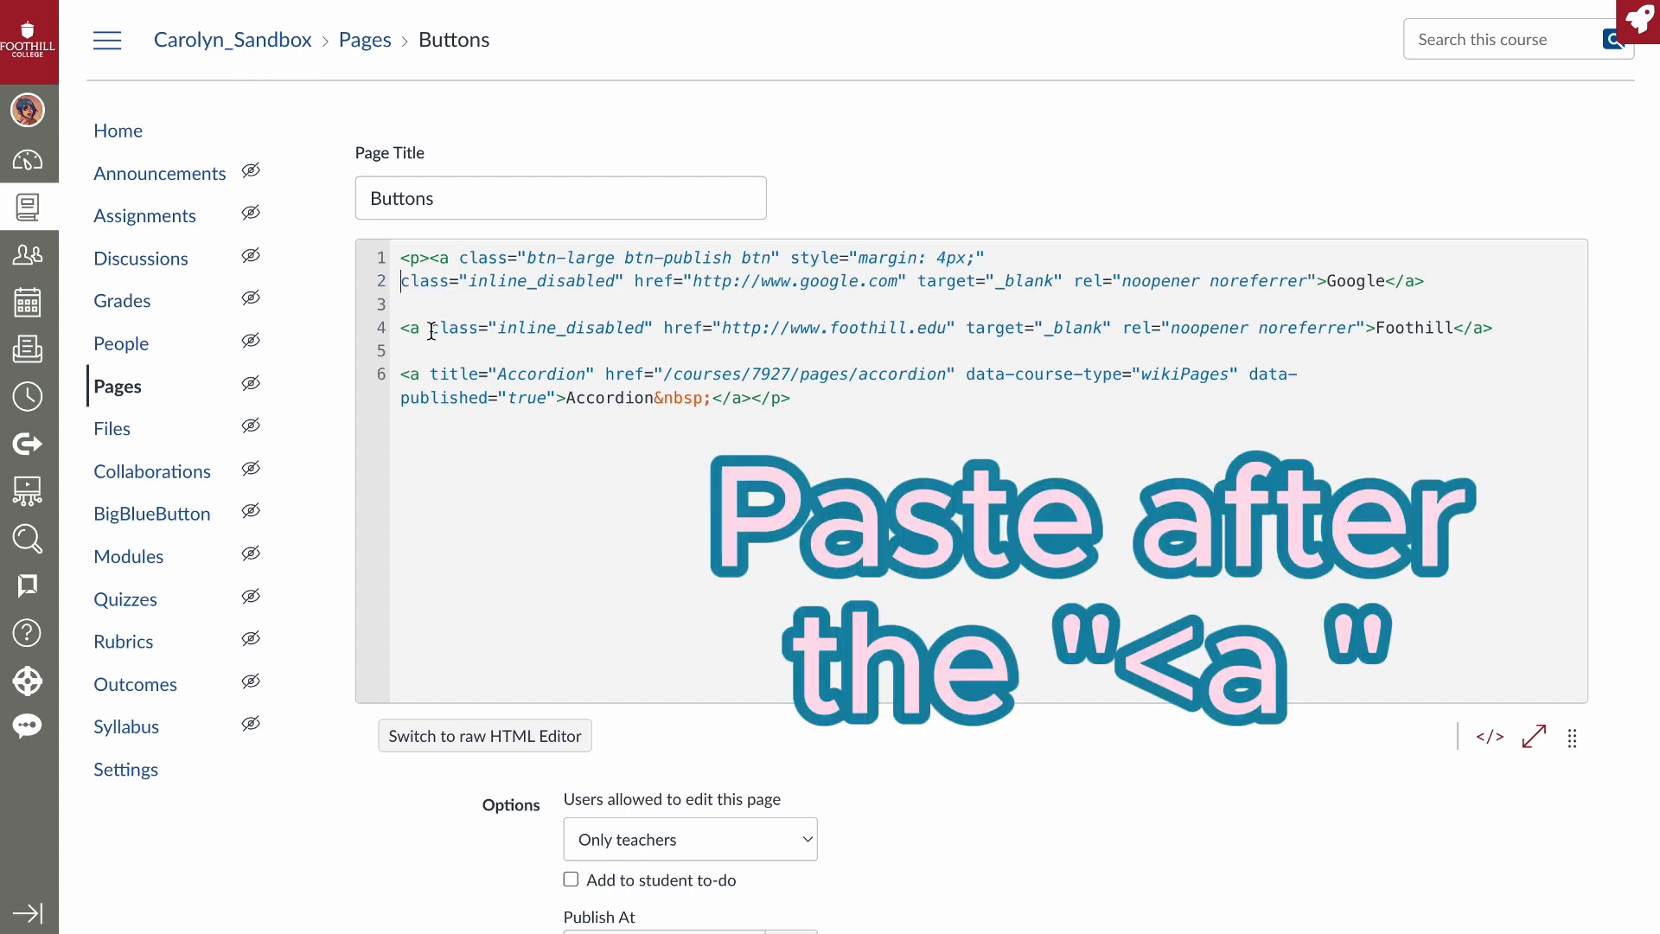
type("class=\"btn-large btn-publish btn\" style=\"margin: 4px;\"")
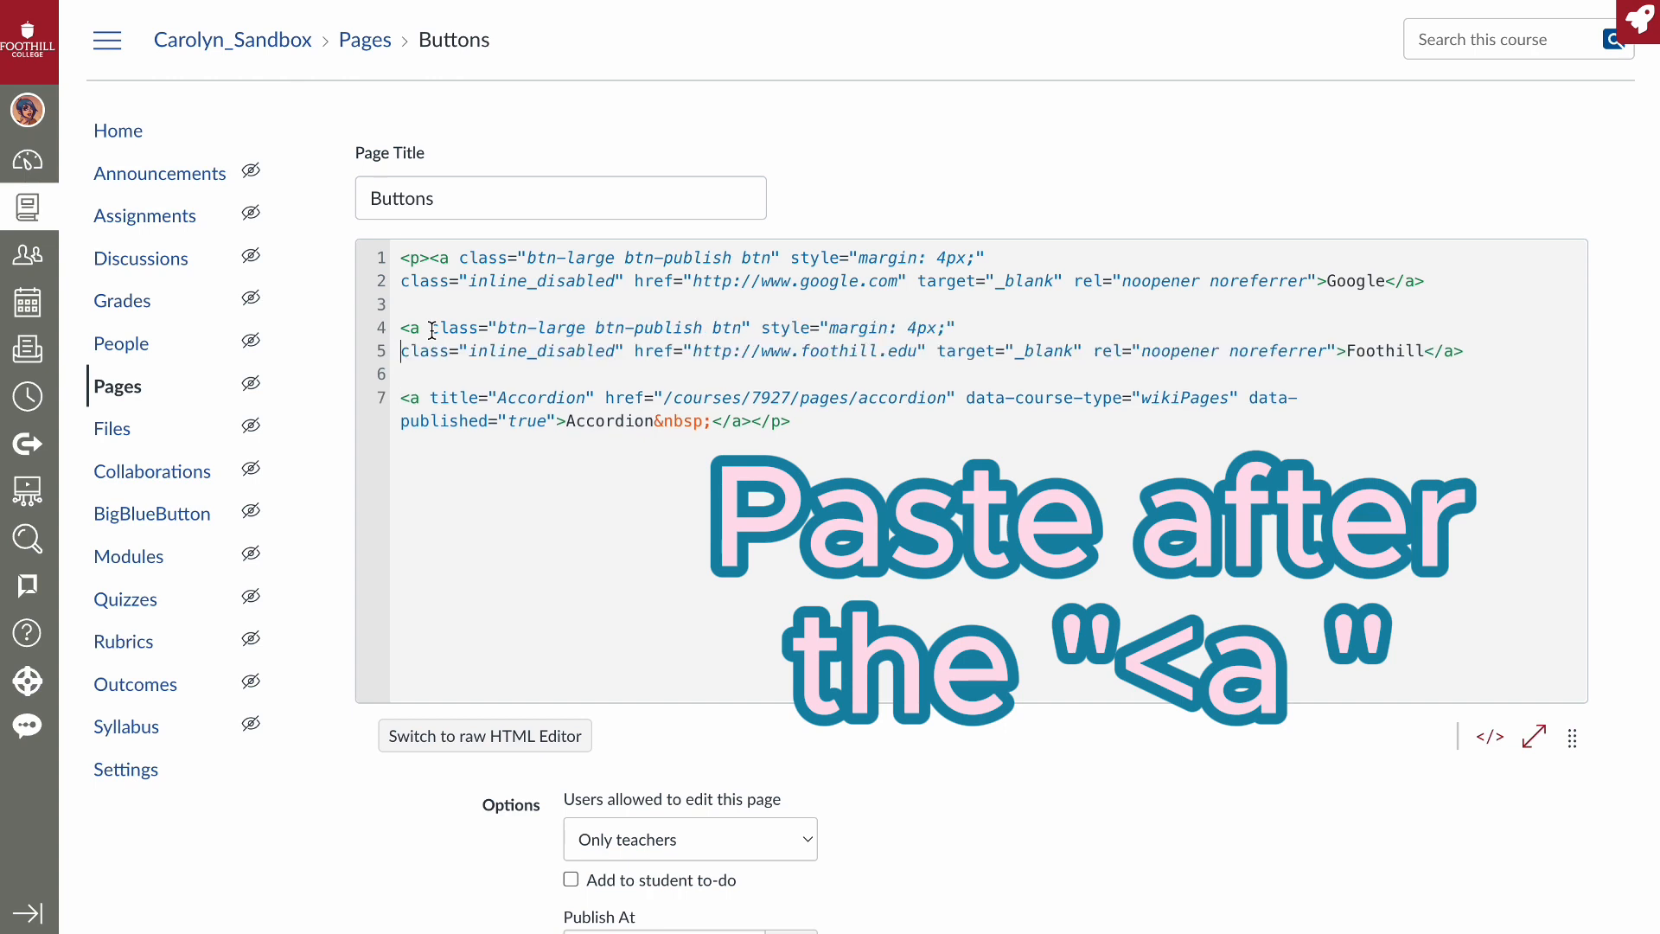
left_click(433, 402)
type("class=\"btn-large btn-publish btn\" style=\"margin: 4px;\"")
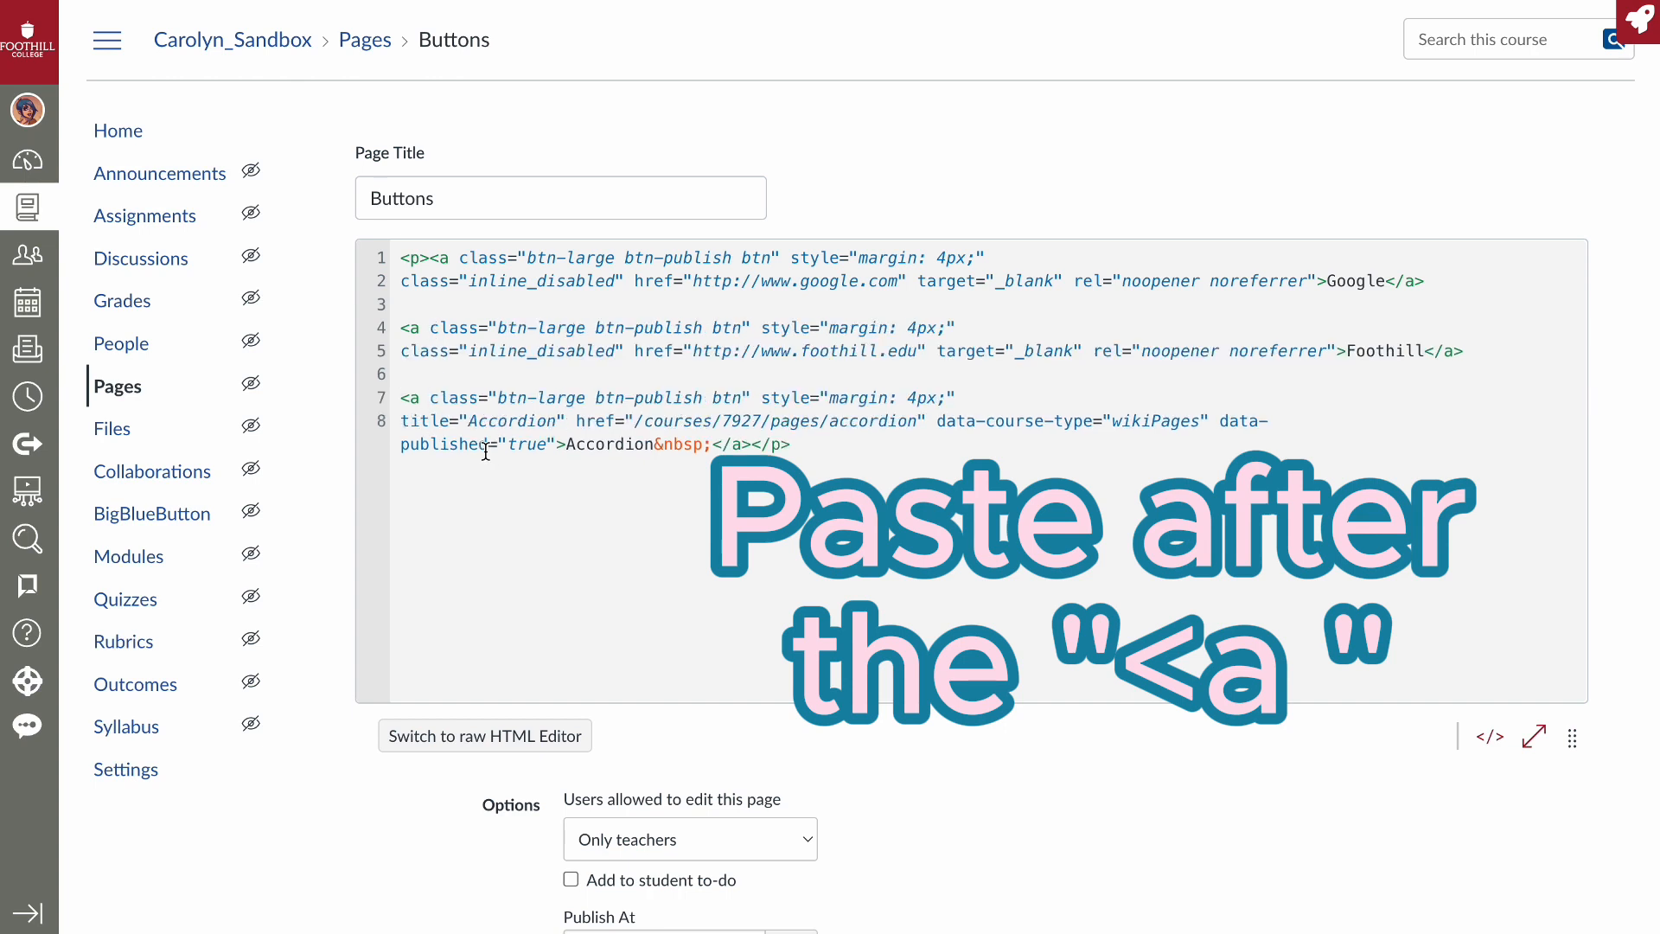
- Return from the HTML code to the visual editor and save the Buttons page
left_click(1487, 742)
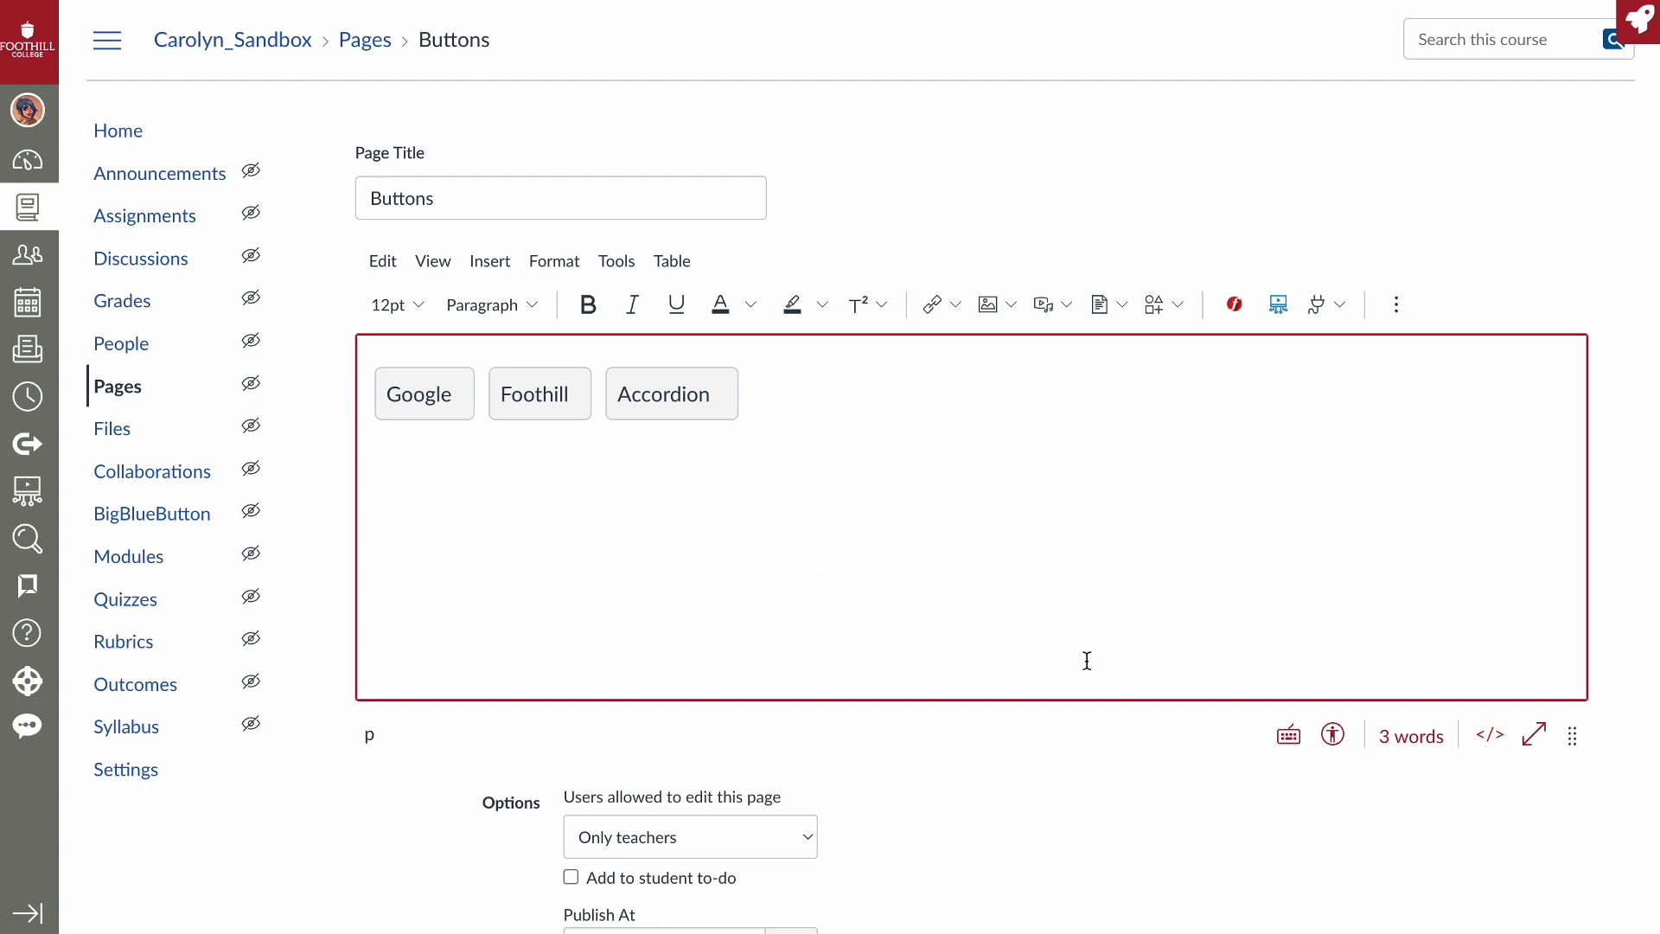
scroll(1262, 711, "down", 3)
left_click(1539, 848)
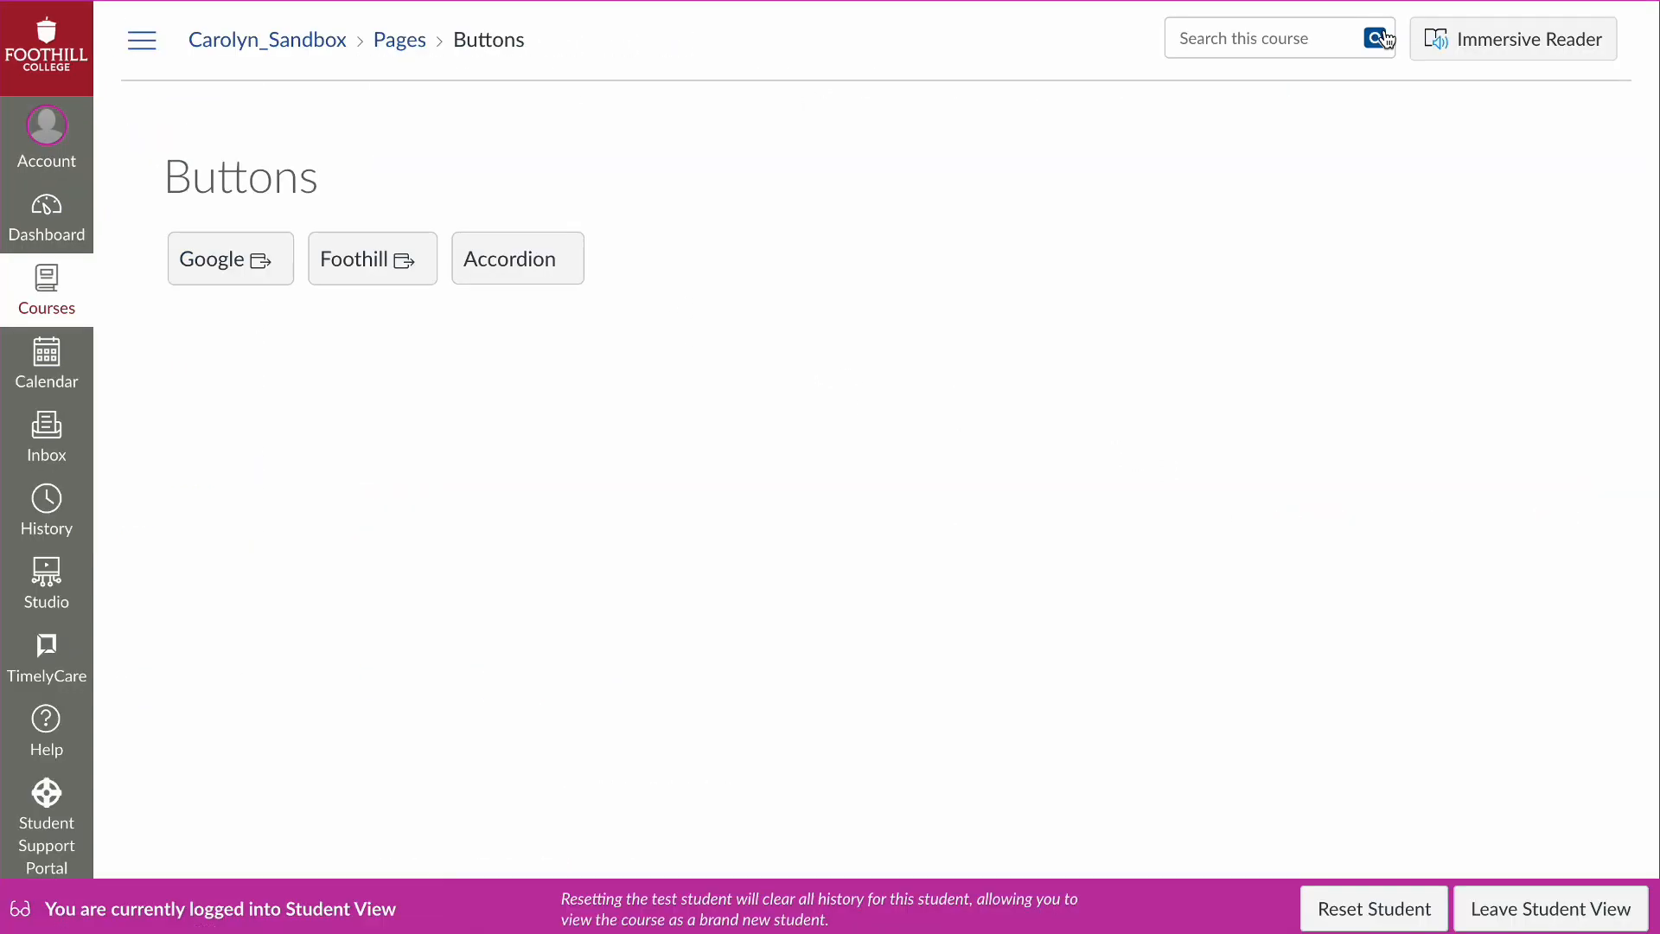
- Test the Google, Foothill and Accordion buttons on the Buttons page in Student View
left_click(240, 260)
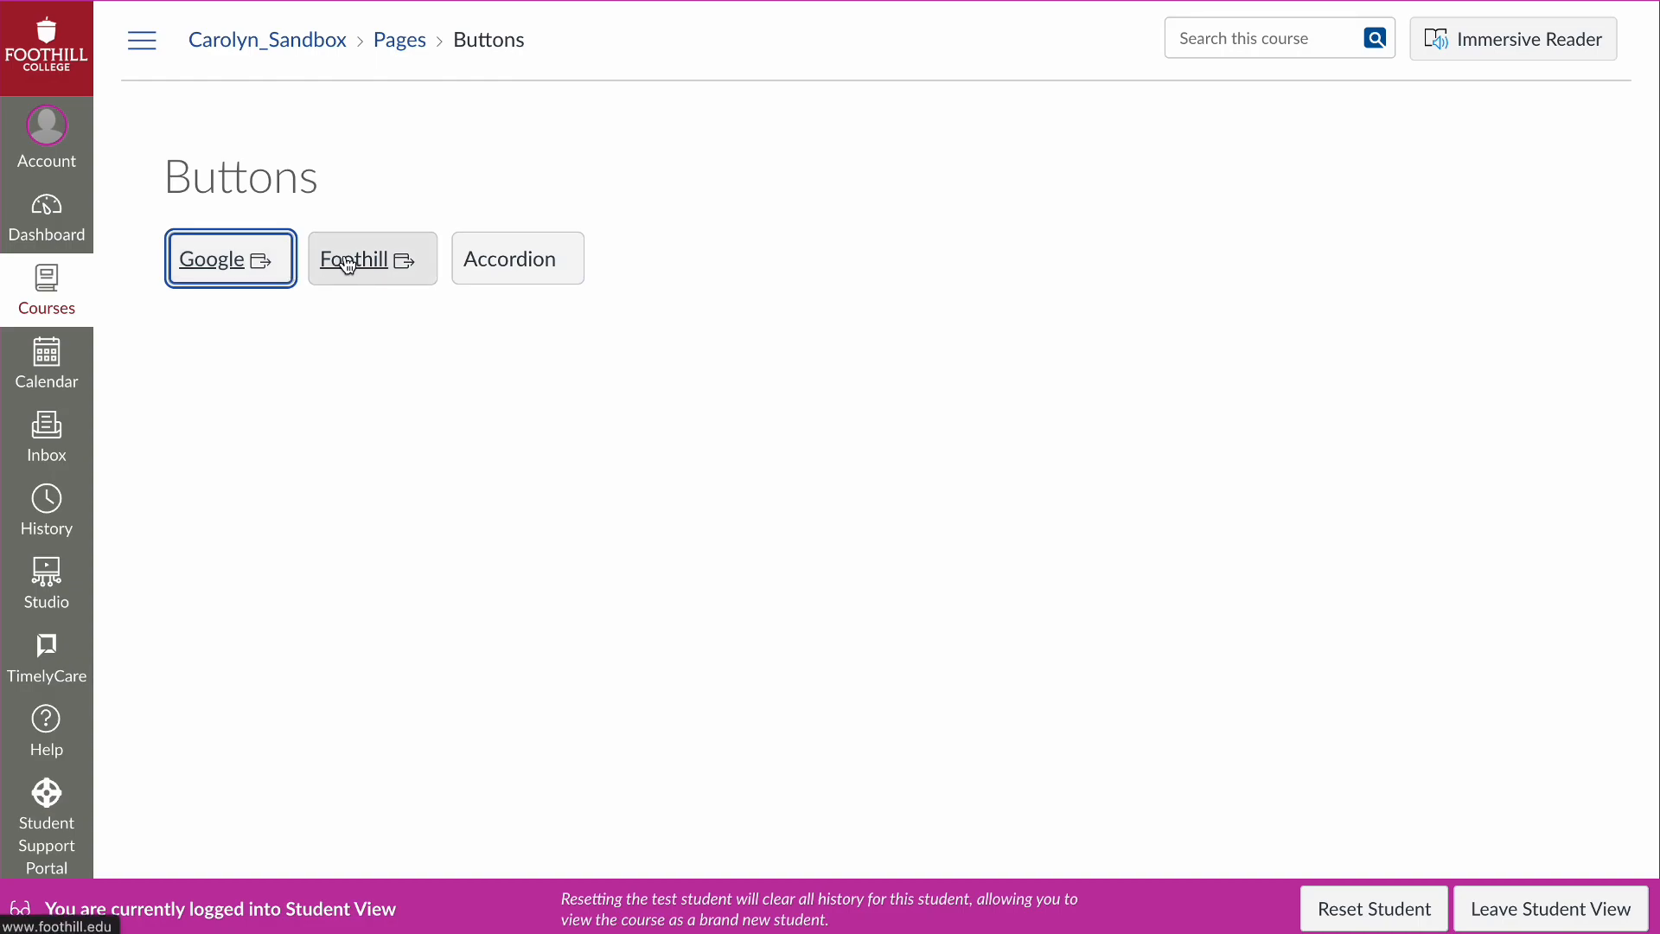
left_click(346, 256)
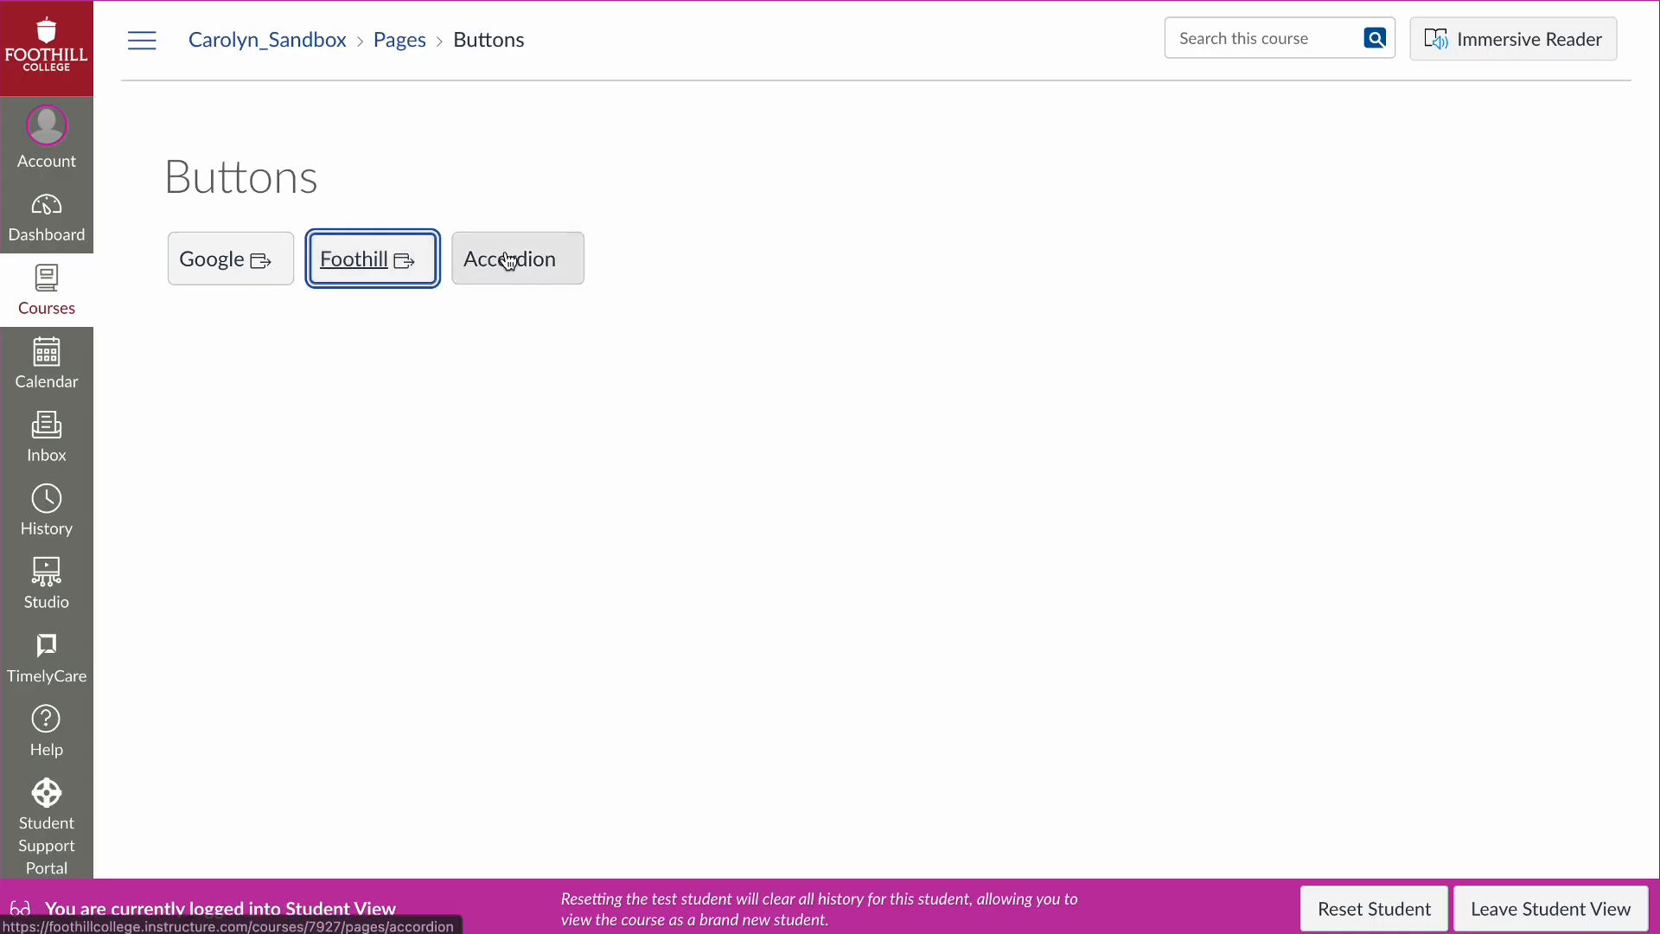
left_click(508, 259)
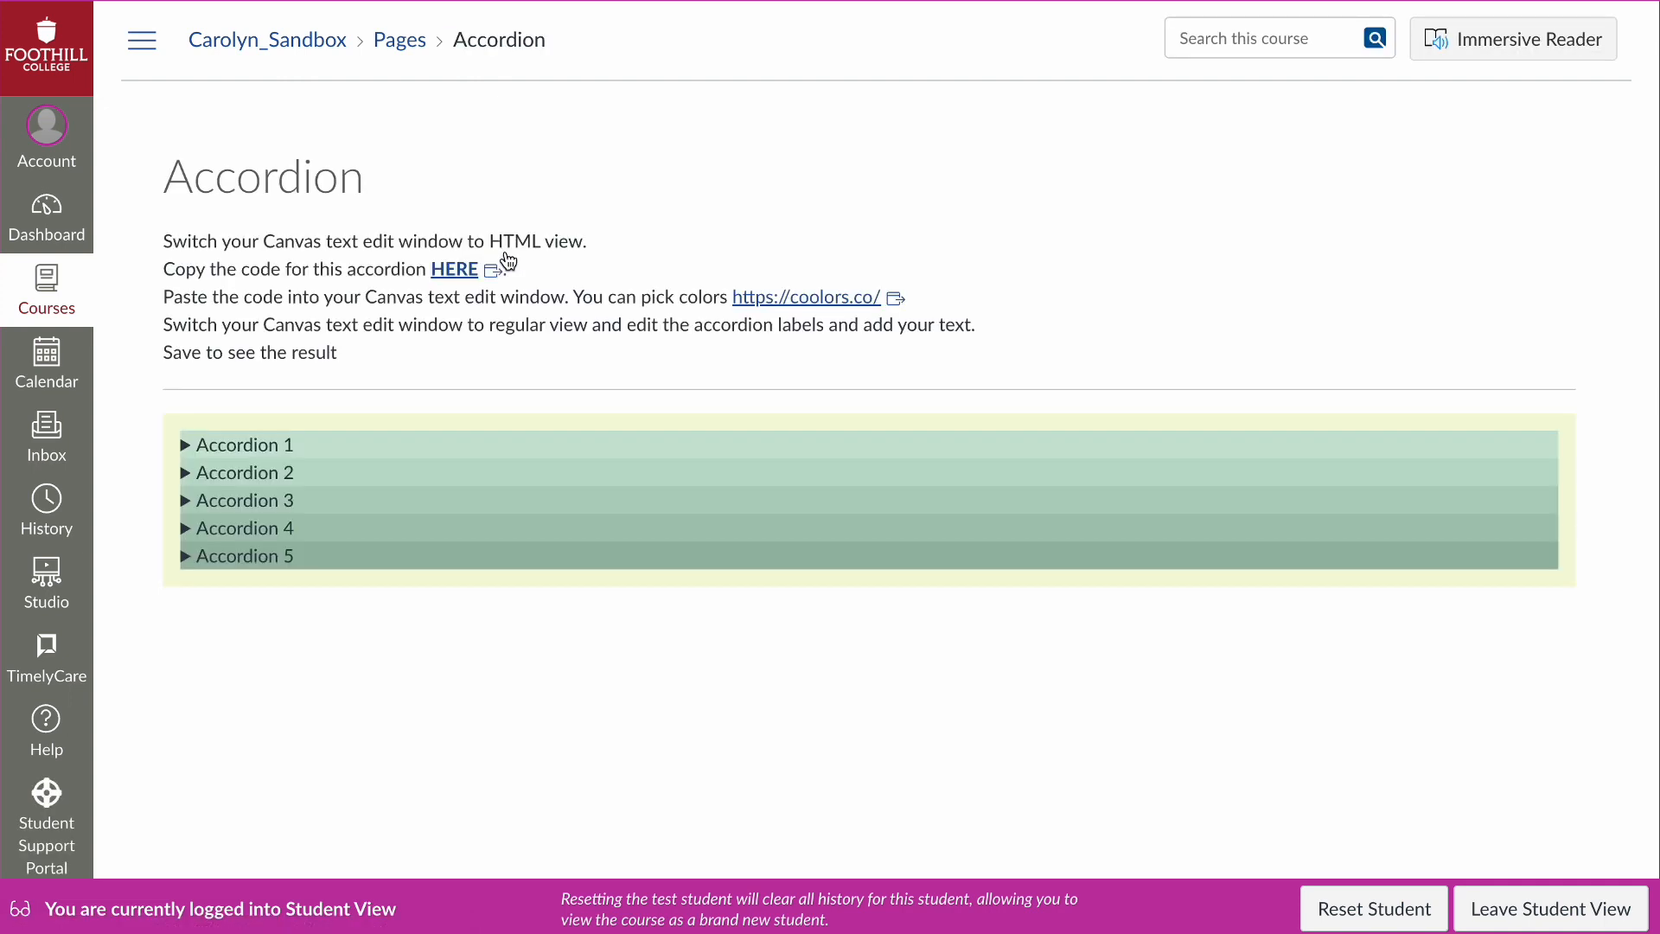